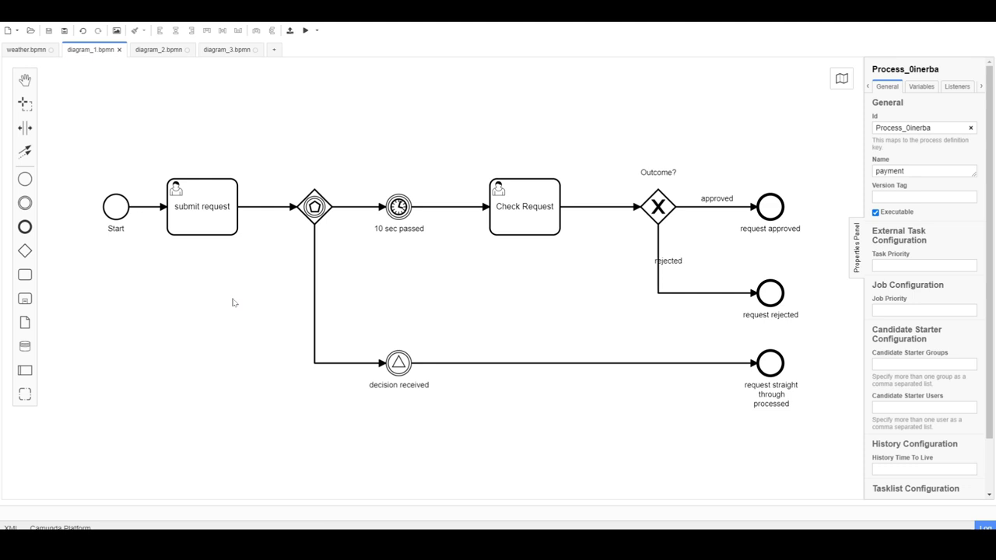
# Step: Review the gateways used in diagram_2 and diagram_3, plus the exclusive and event-based gateways in diagram_1
pyautogui.click(160, 49)
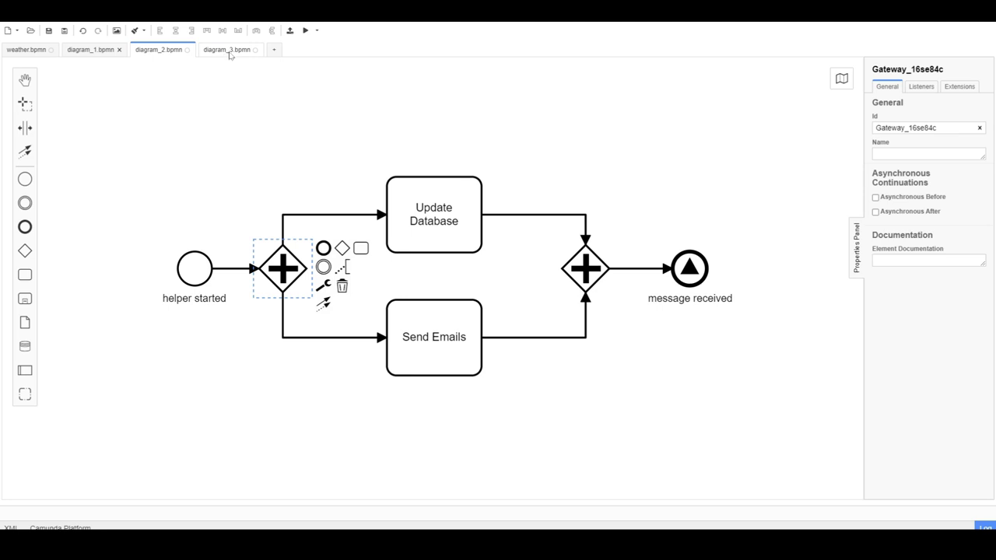
pyautogui.click(228, 50)
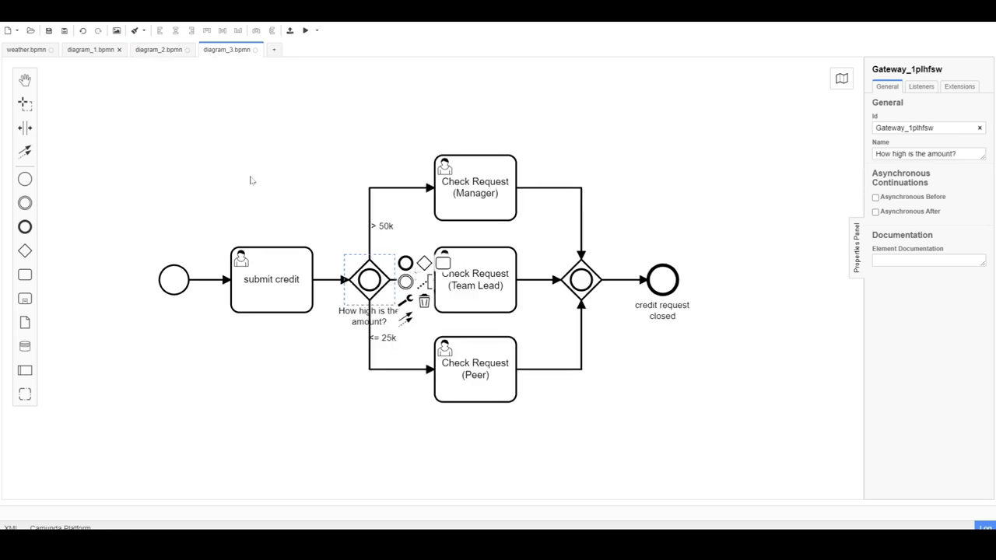
pyautogui.click(376, 293)
pyautogui.click(145, 49)
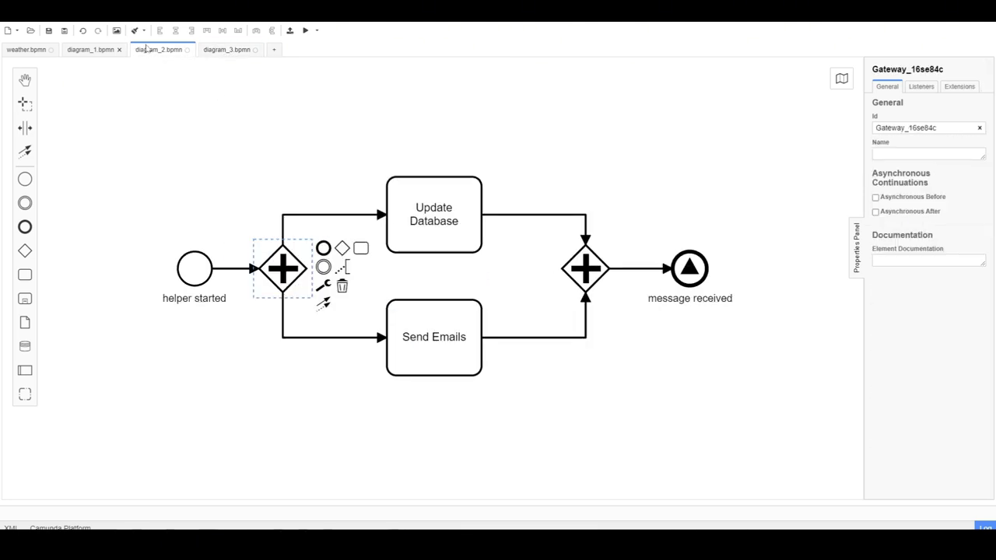
pyautogui.click(291, 291)
pyautogui.click(87, 53)
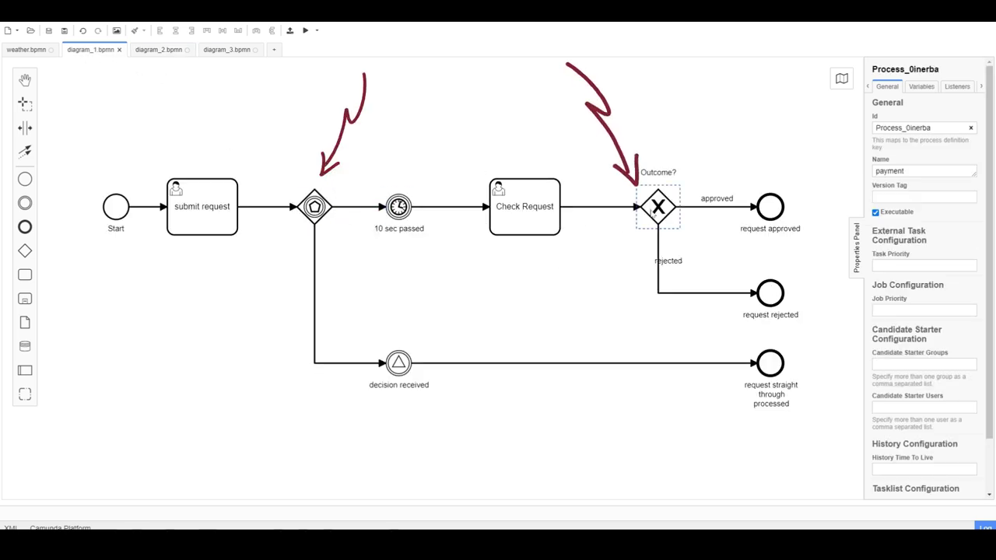
pyautogui.click(654, 208)
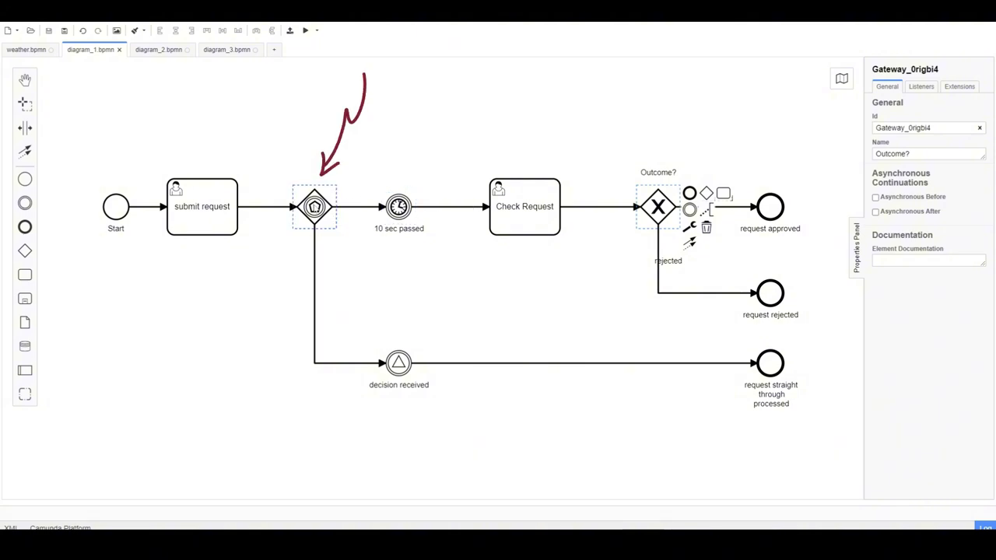
pyautogui.click(314, 207)
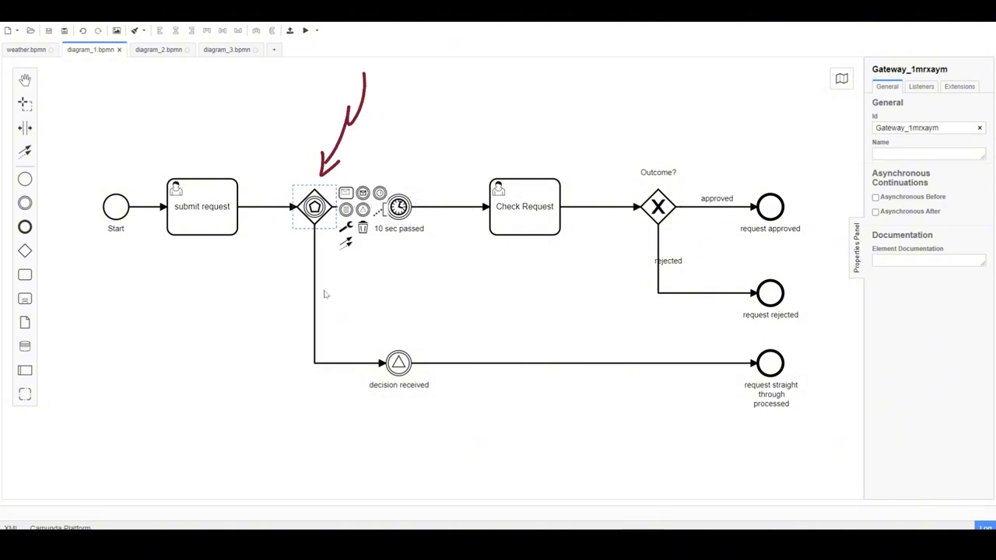
pyautogui.click(217, 374)
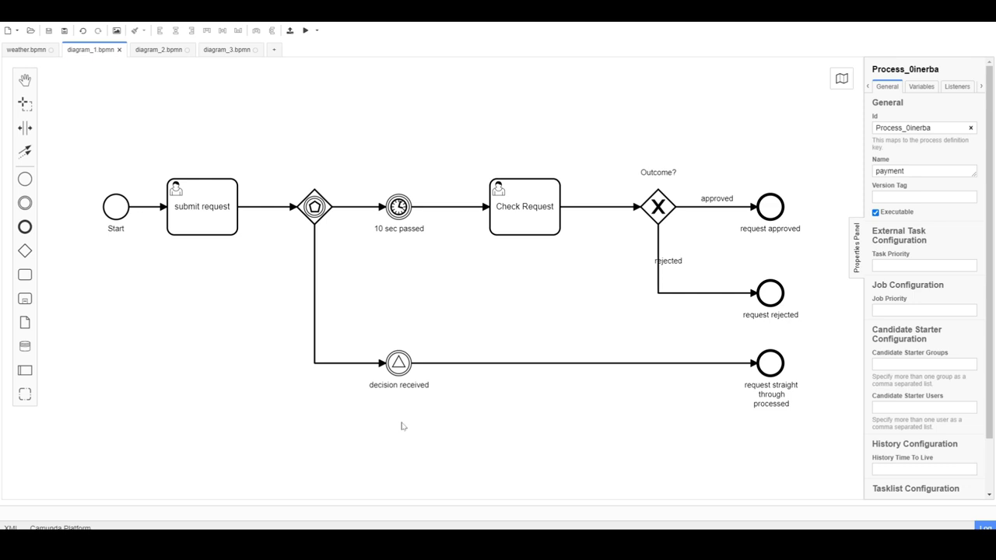
# Step: Examine the submit request task, the event-based gateway and its timer and signal events in diagram_1
pyautogui.click(196, 219)
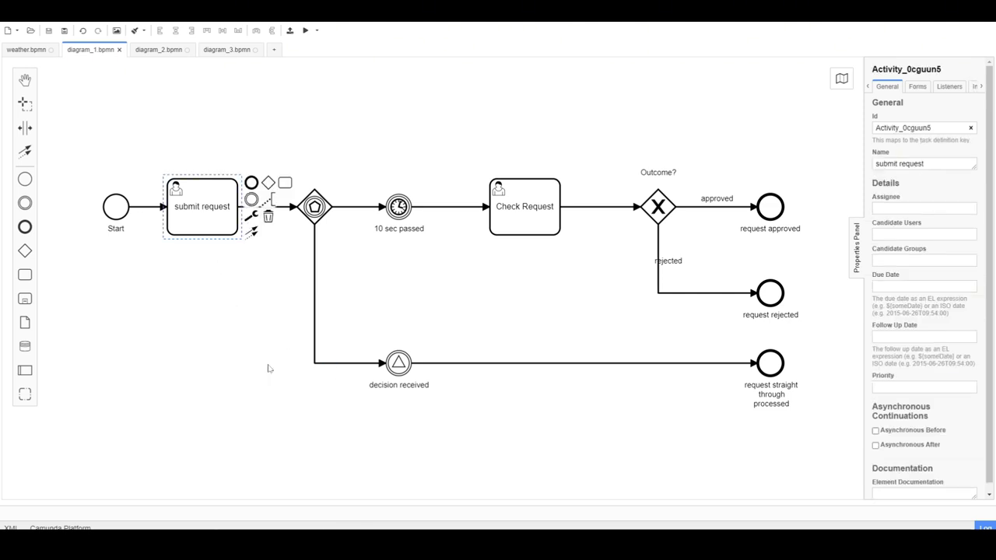
pyautogui.click(263, 405)
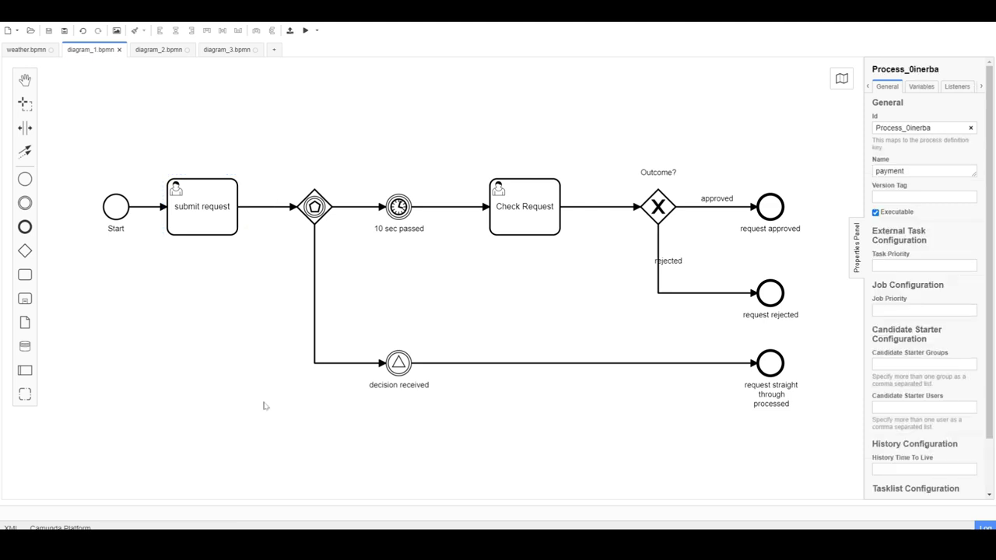
pyautogui.click(116, 217)
pyautogui.click(209, 217)
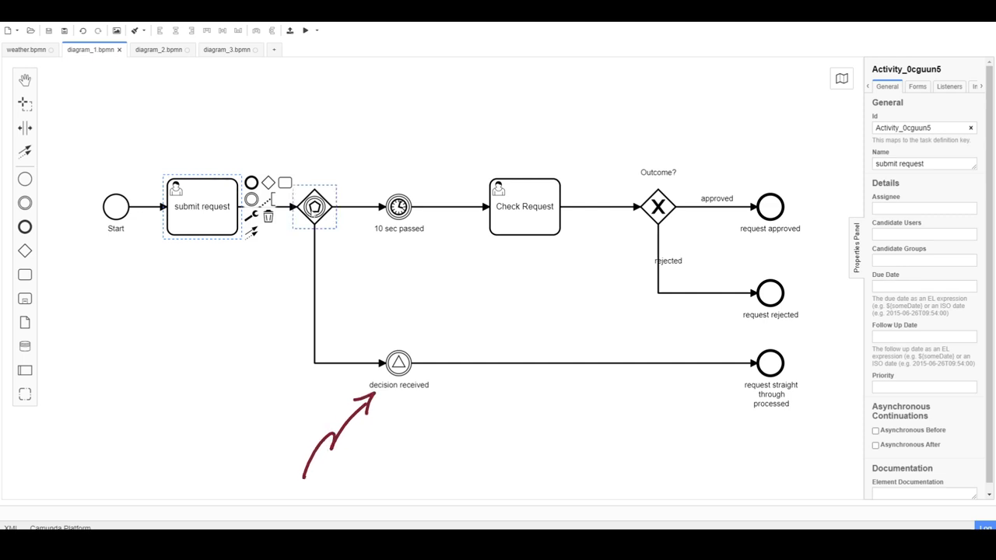
pyautogui.click(329, 214)
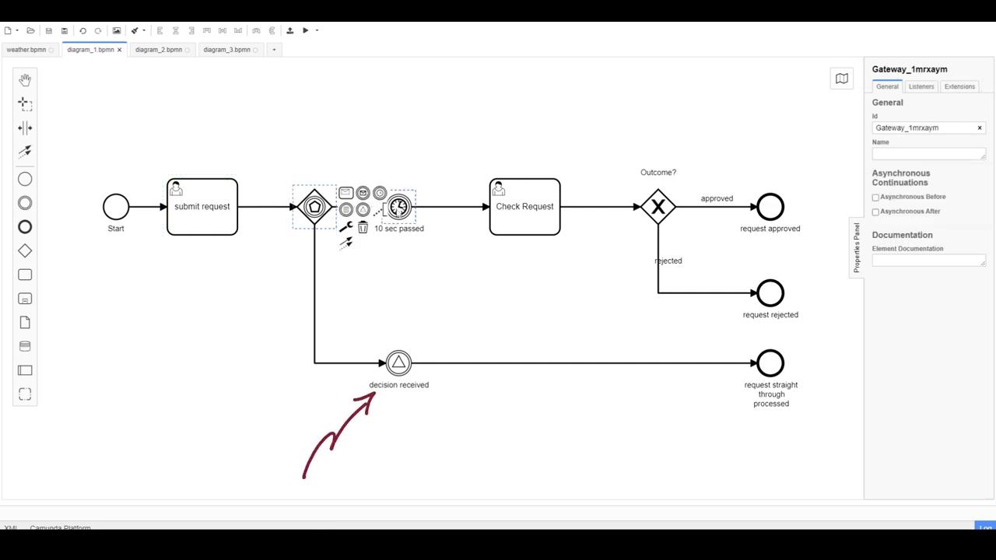
pyautogui.click(396, 207)
pyautogui.click(402, 364)
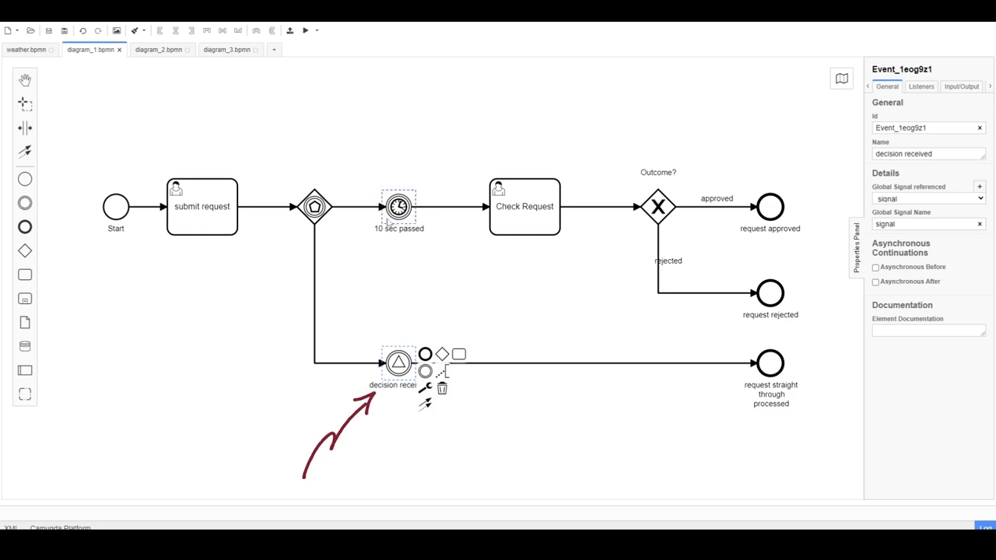
pyautogui.click(450, 379)
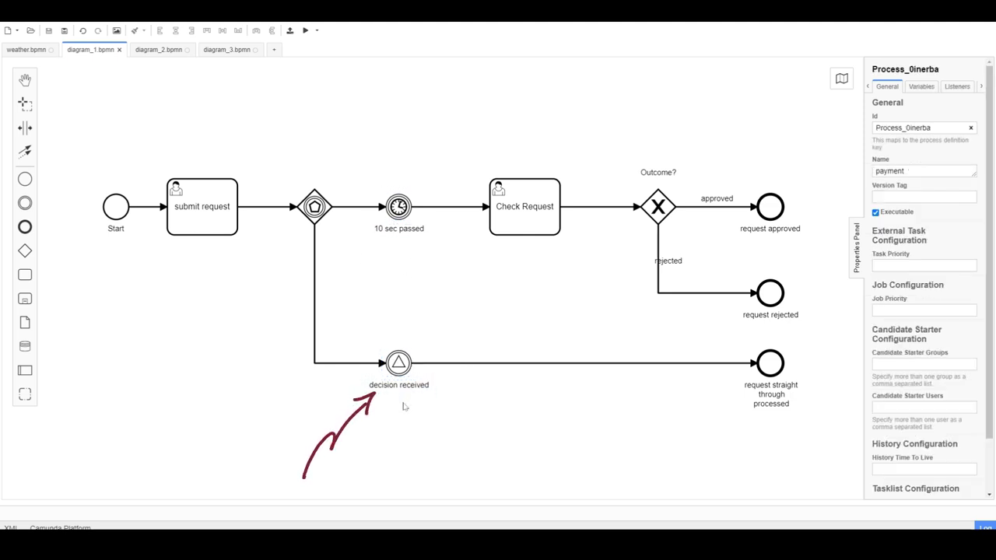
# Step: Trace diagram_1's path from submit request through the event-based gateway to the decision received signal and the straight-through end event
pyautogui.click(217, 215)
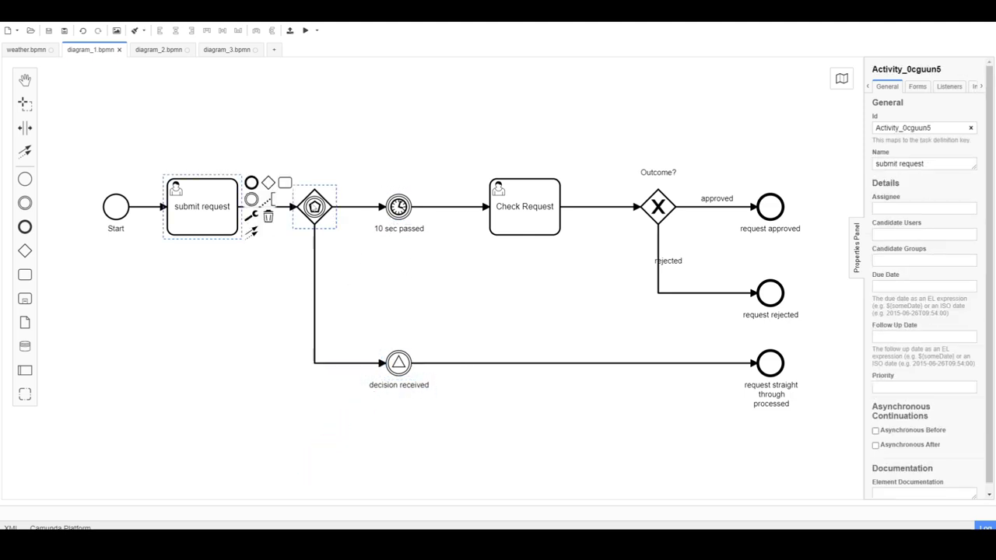
pyautogui.click(319, 210)
pyautogui.click(398, 369)
pyautogui.click(399, 408)
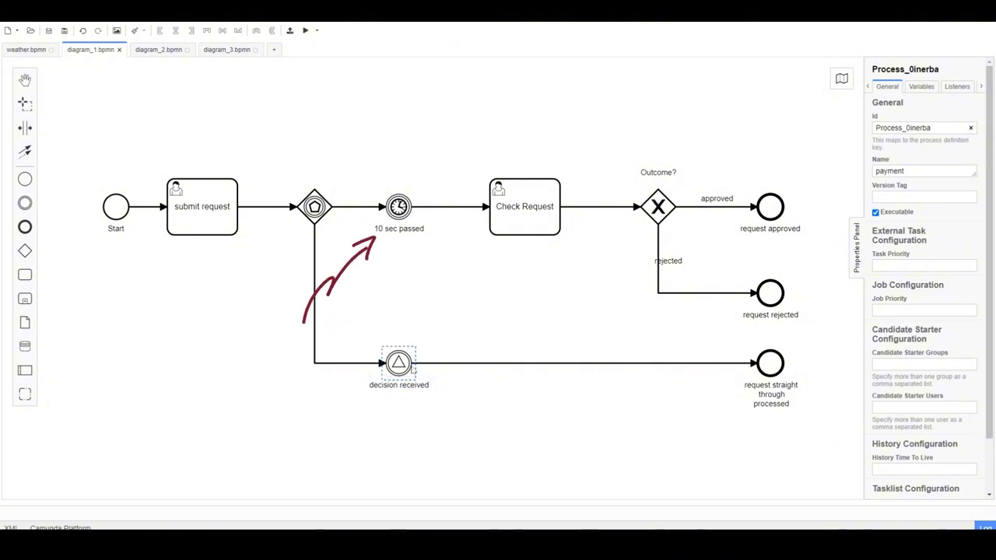
pyautogui.click(231, 215)
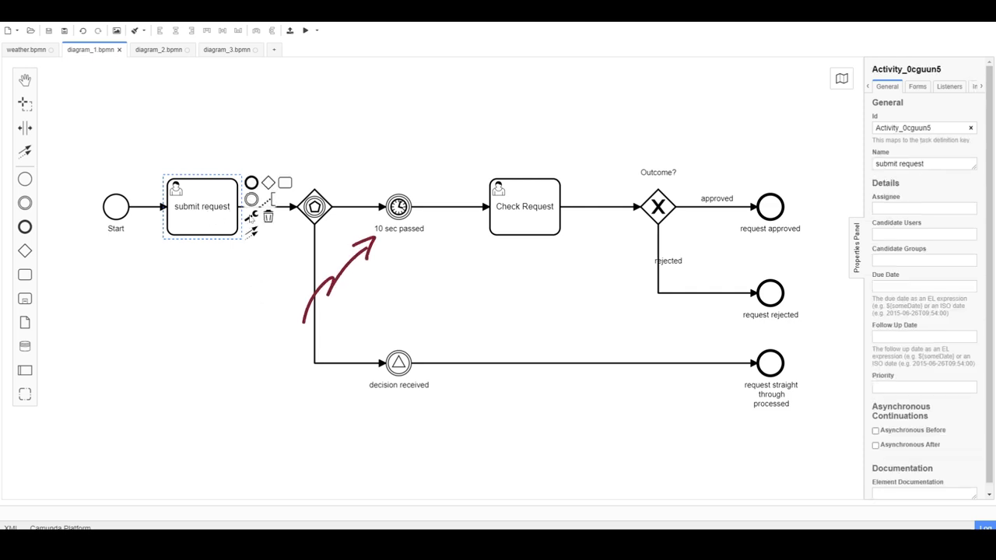
pyautogui.click(320, 209)
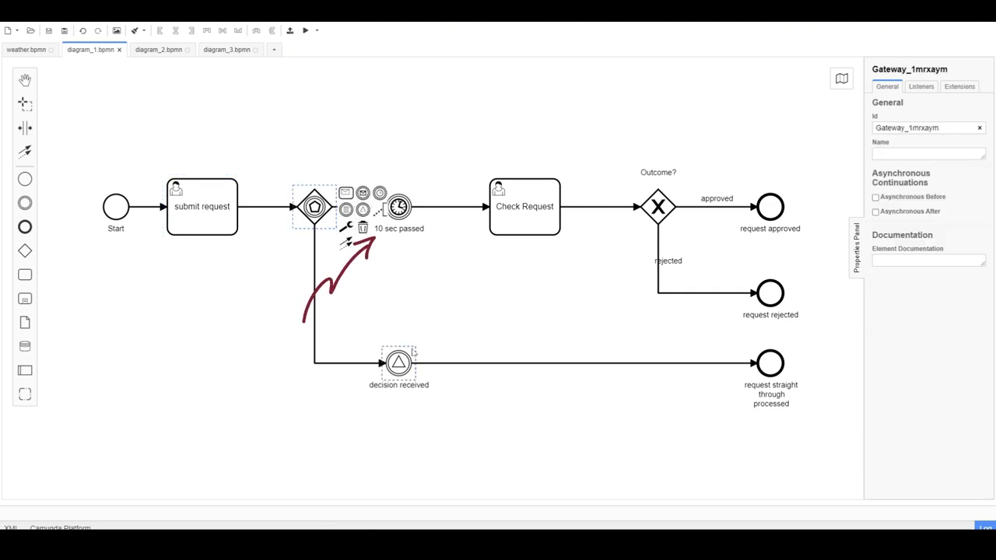
pyautogui.click(405, 366)
pyautogui.click(398, 226)
pyautogui.click(398, 363)
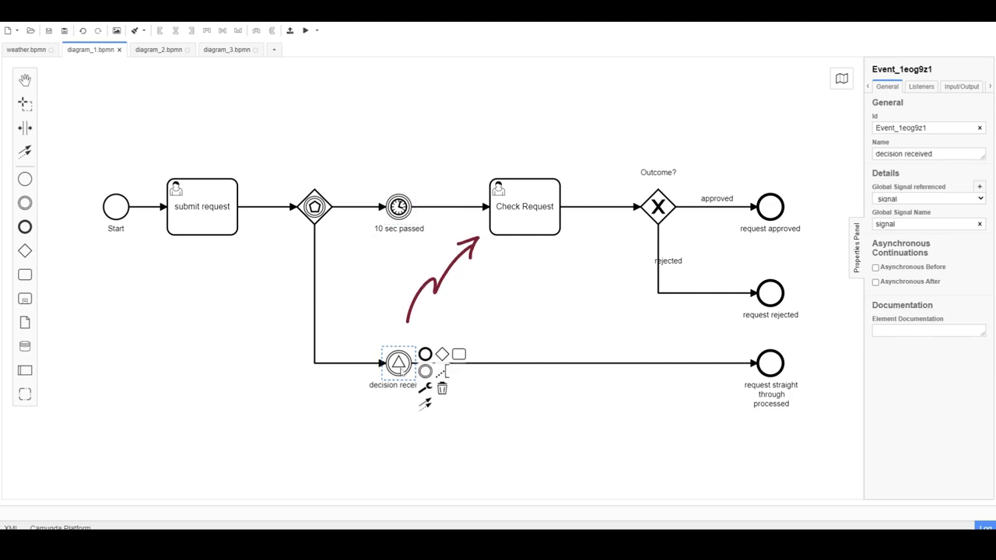
pyautogui.click(411, 423)
pyautogui.click(398, 362)
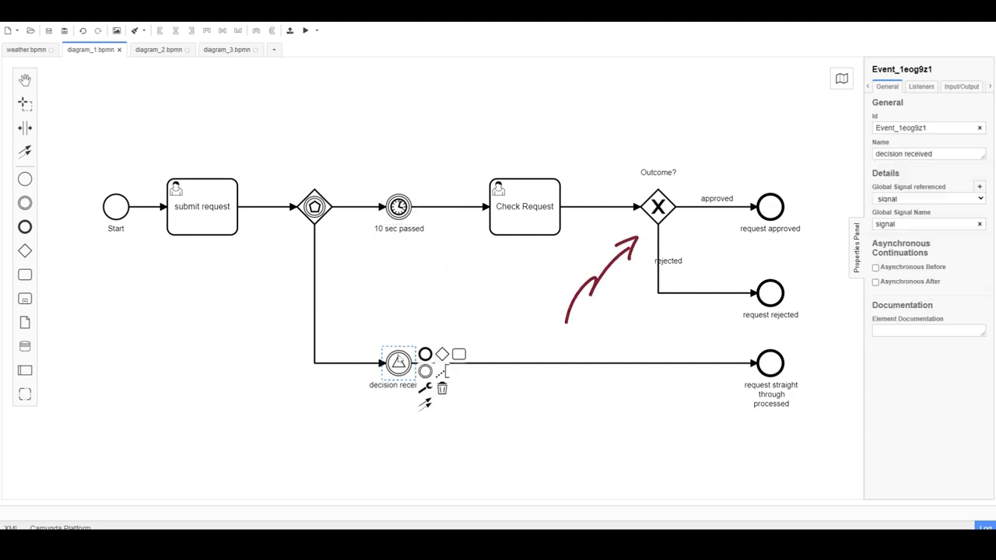
pyautogui.click(411, 430)
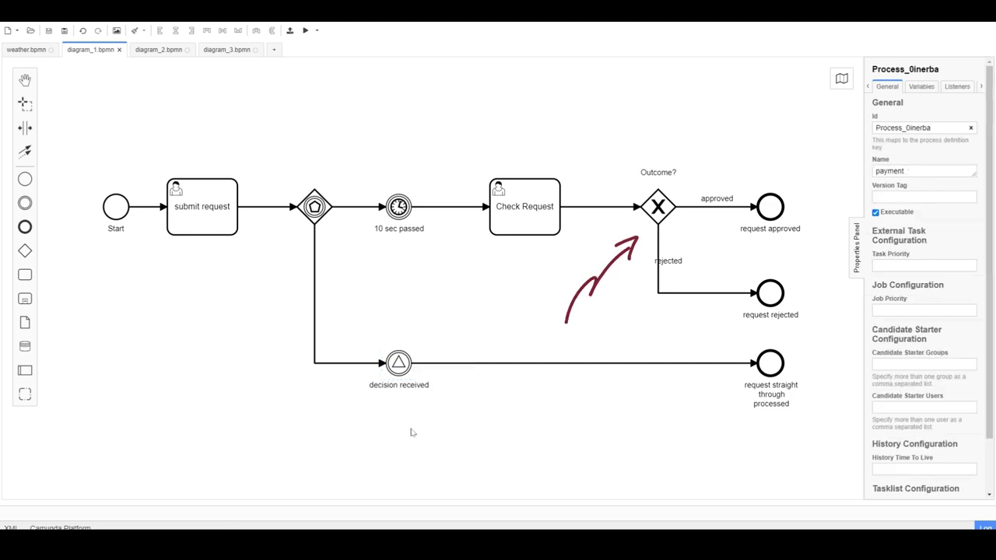
pyautogui.click(398, 363)
pyautogui.click(770, 363)
# Step: Compare the decision received signal event in diagram_1 with the message received signal end event in diagram_2, and view diagram_3
pyautogui.hotkey('ctrl', 'Tab')
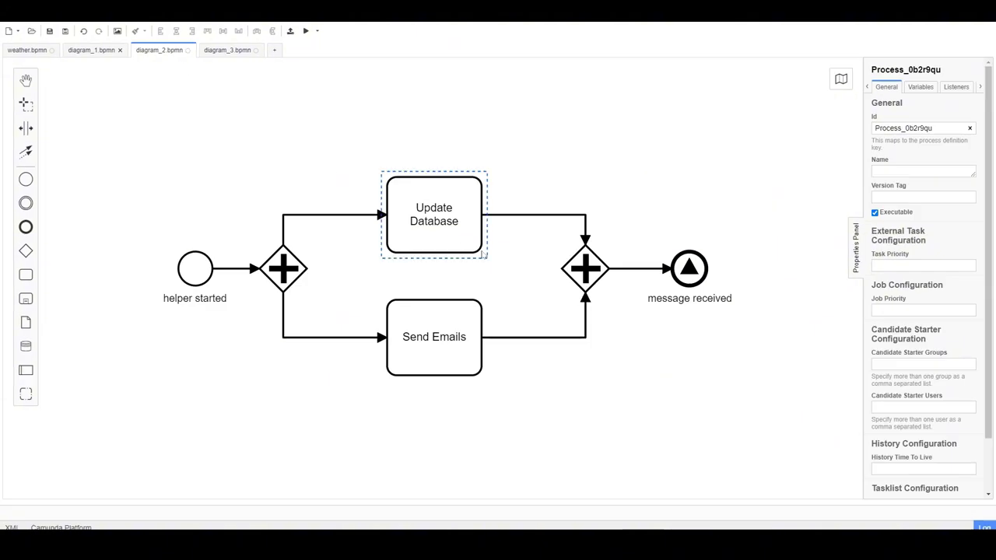
pyautogui.click(92, 50)
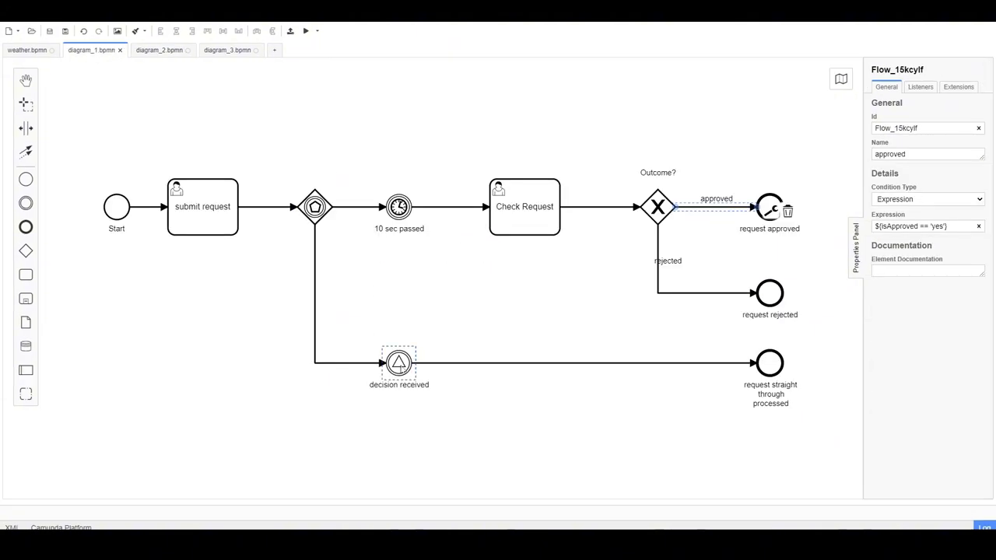
pyautogui.click(399, 366)
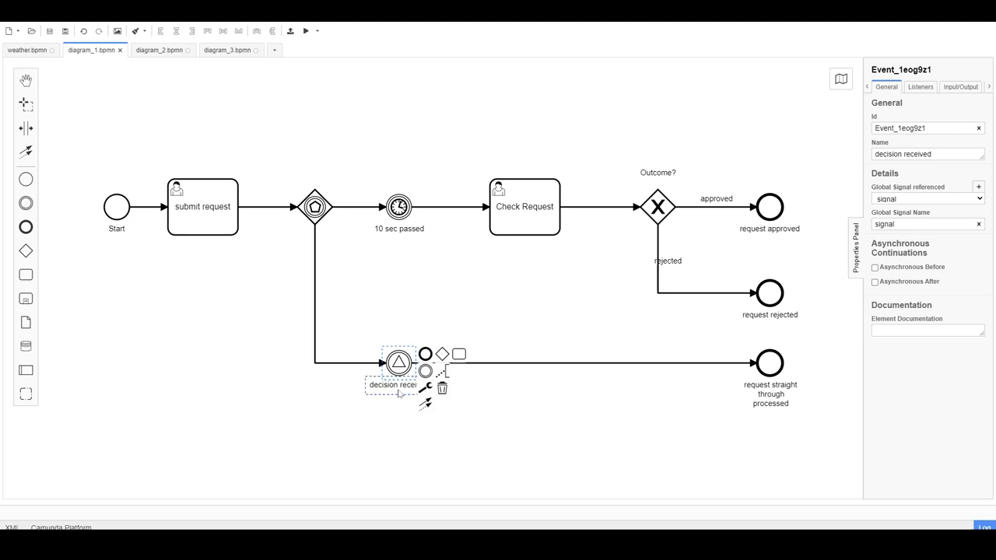
pyautogui.click(160, 51)
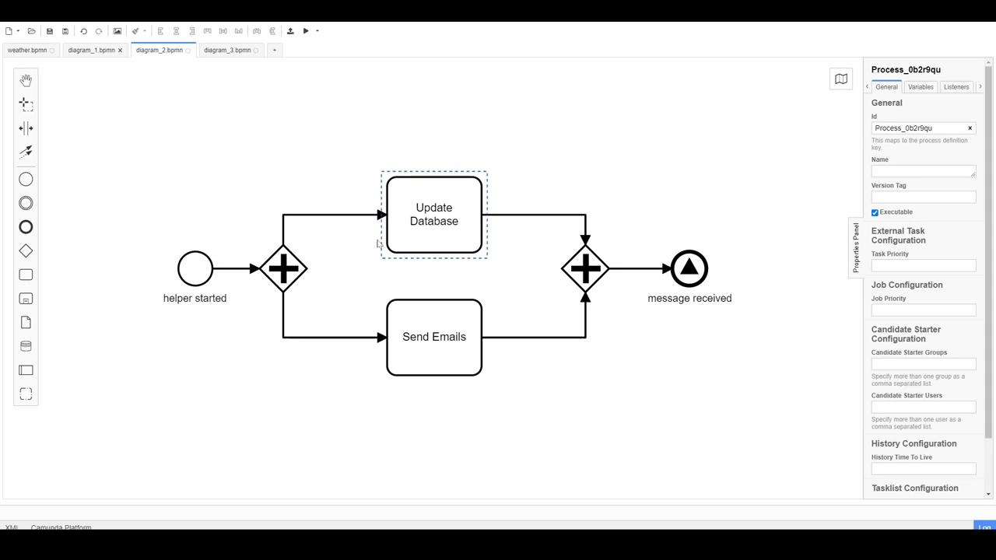
pyautogui.click(692, 276)
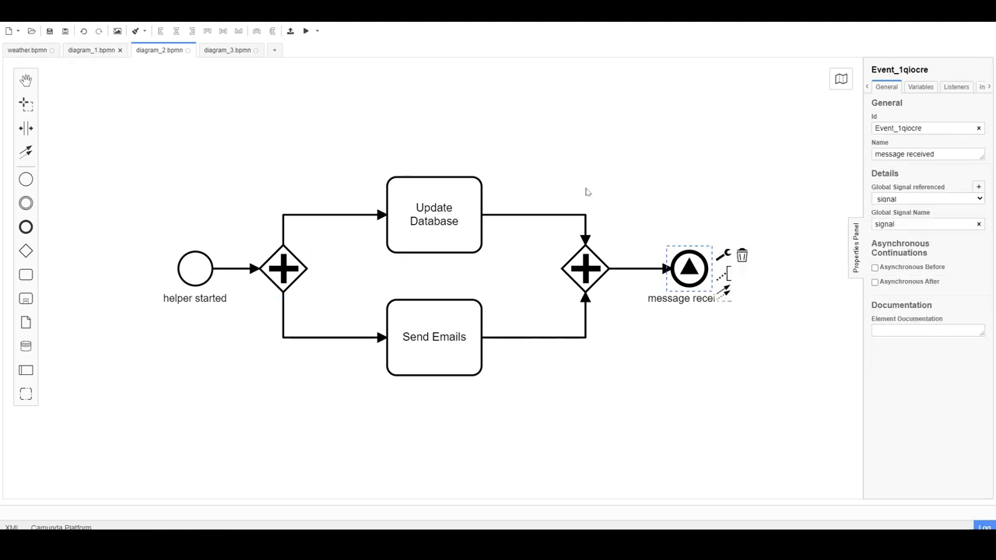
pyautogui.click(95, 53)
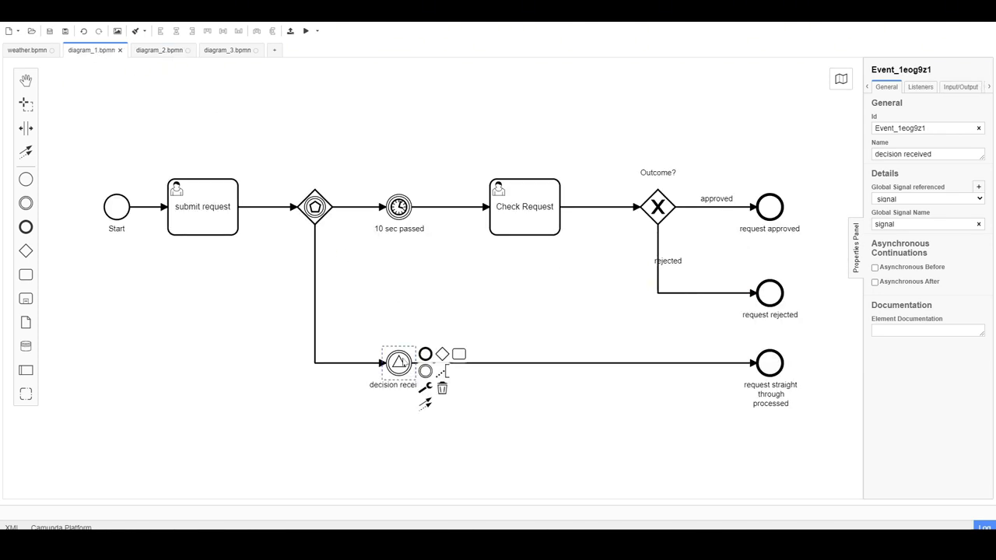
pyautogui.click(391, 387)
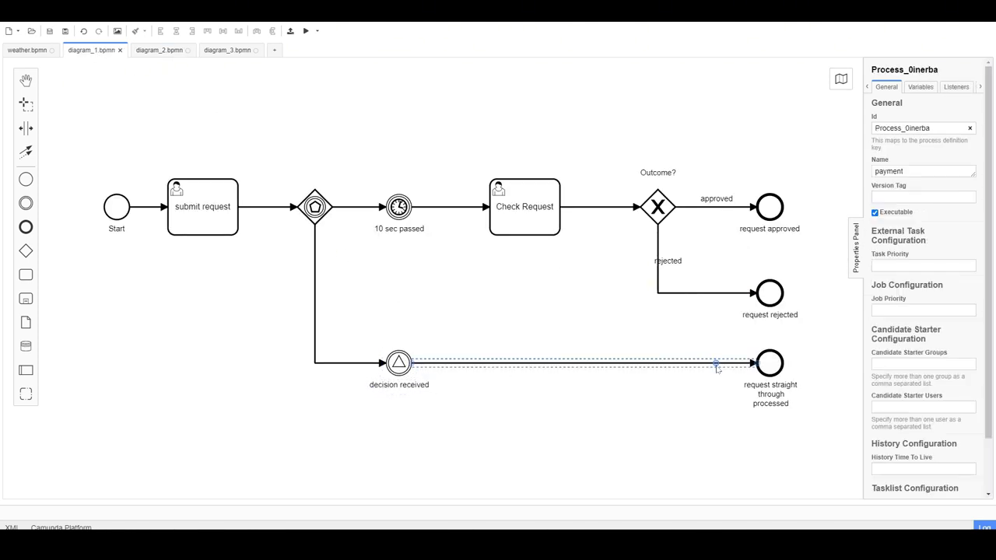
pyautogui.click(152, 53)
pyautogui.click(222, 52)
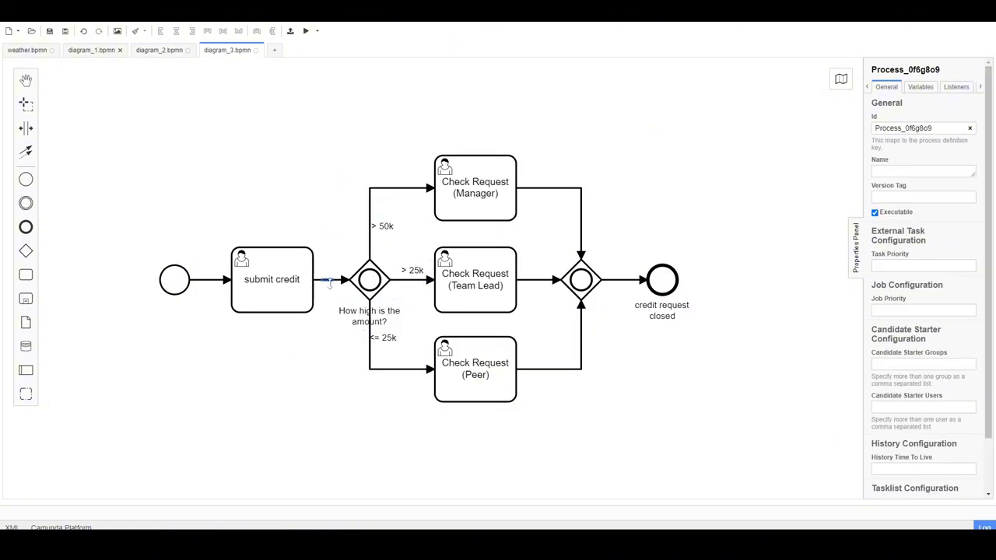
# Step: Start a process instance of diagram_1 and open it in Camunda Cockpit, dismissing the browser's translation offer
pyautogui.click(93, 53)
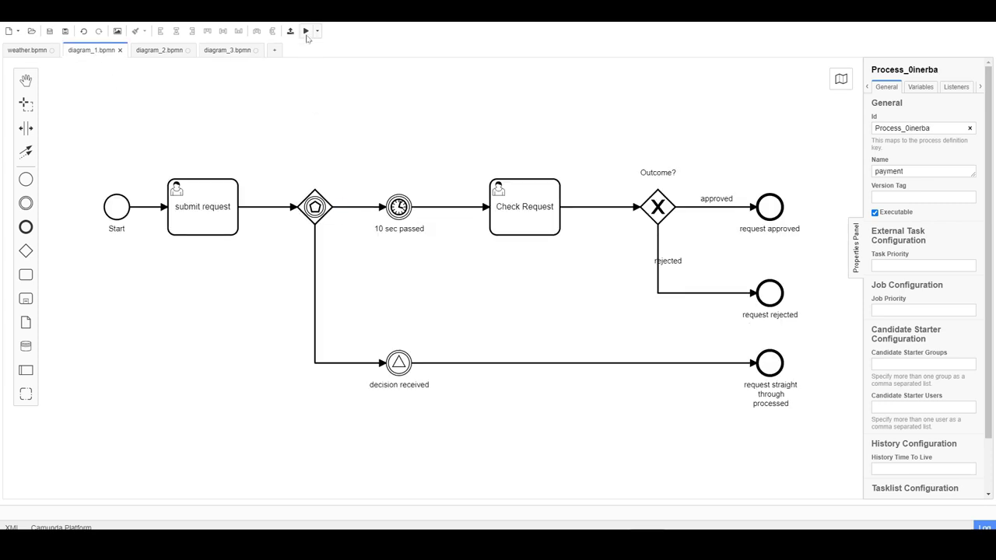
pyautogui.click(305, 33)
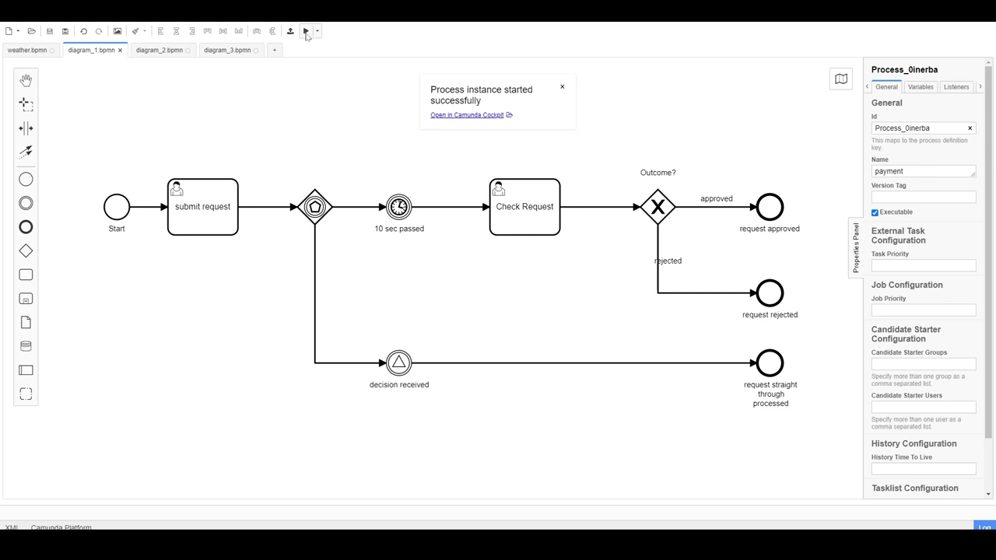
pyautogui.click(469, 115)
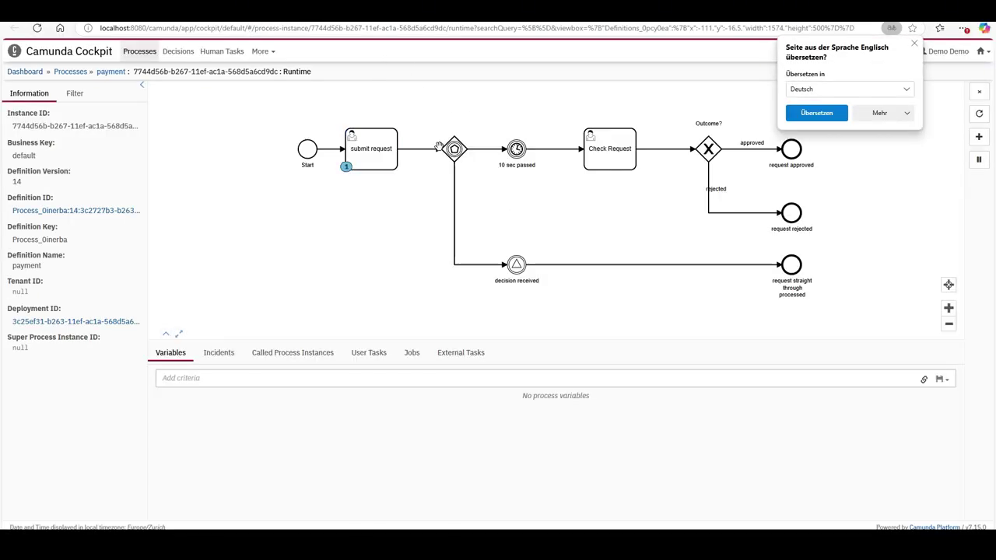
pyautogui.click(914, 44)
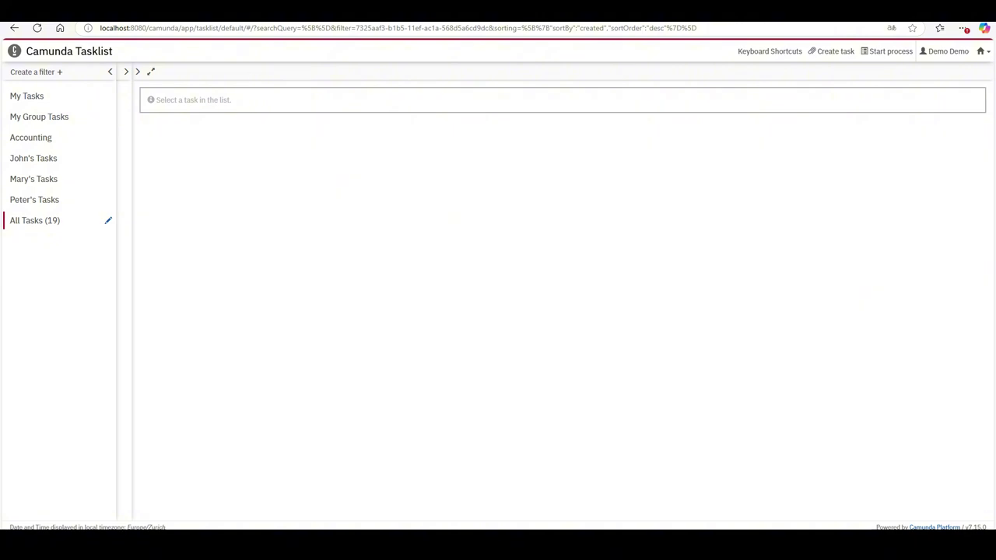
# Step: Switch to Camunda Tasklist, refresh the tasks, and claim the newest submit request task of the payment process
pyautogui.click(36, 28)
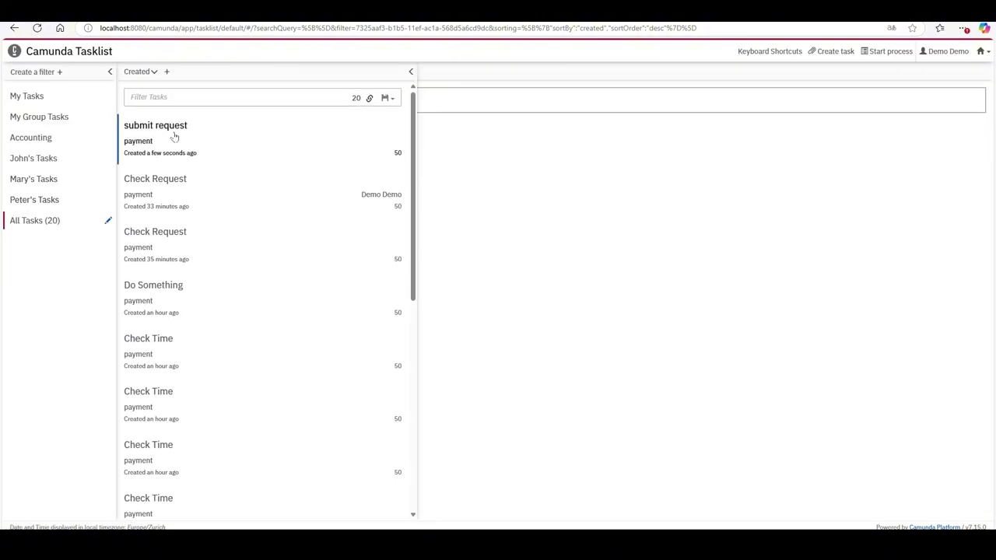
pyautogui.click(169, 134)
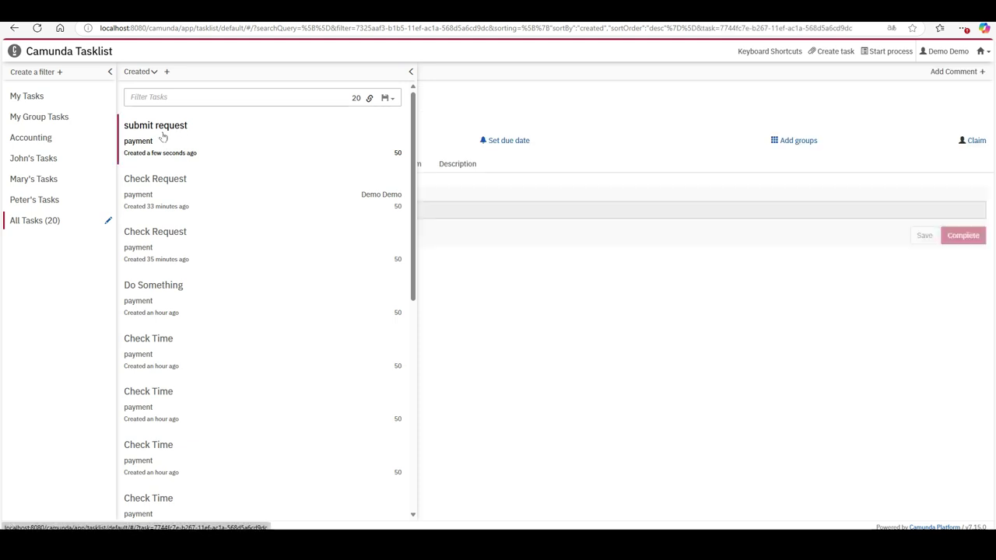
pyautogui.click(410, 70)
pyautogui.click(974, 141)
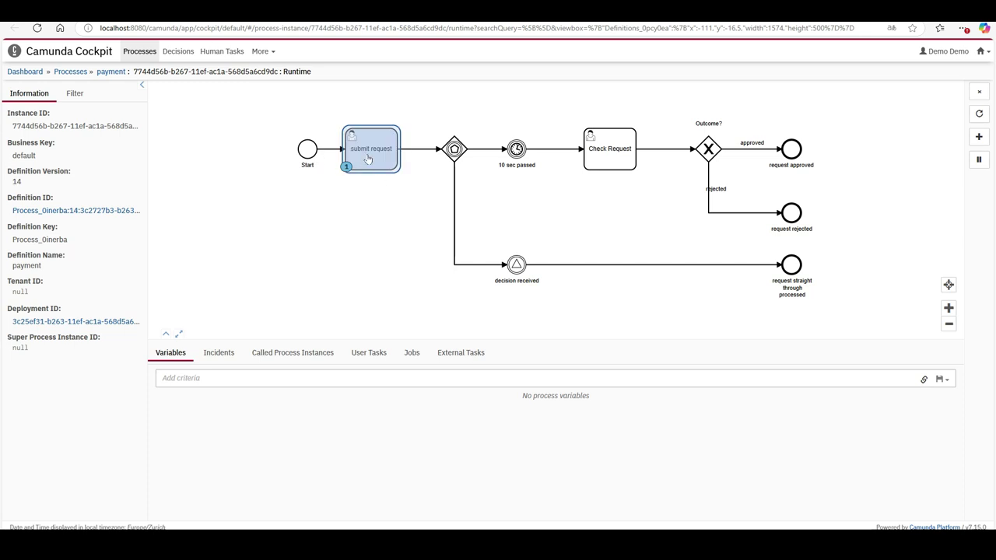
# Step: In Tasklist, set the claimed submit request task's credit amount to 10000 USD and complete the task
pyautogui.click(375, 159)
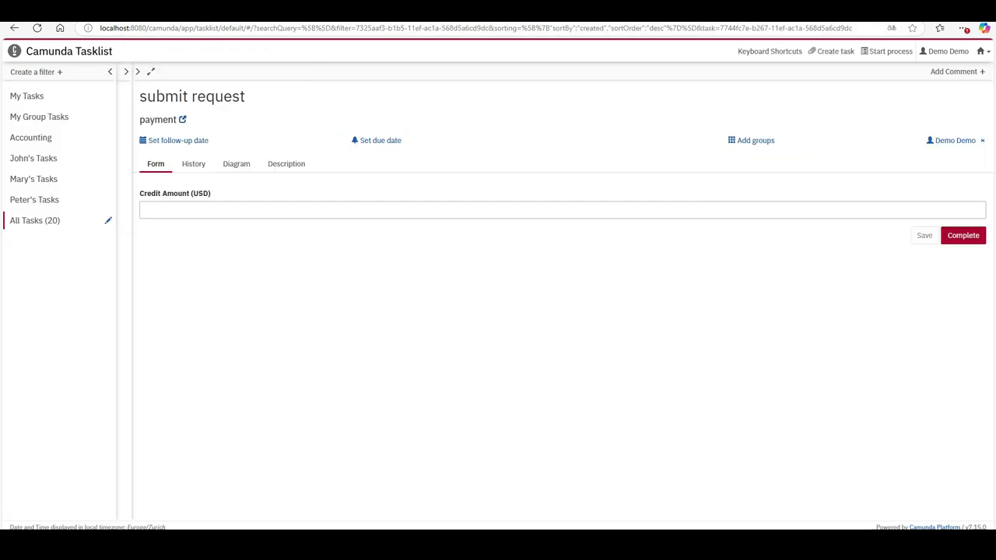
pyautogui.click(287, 210)
pyautogui.click(362, 235)
pyautogui.doubleClick(180, 194)
pyautogui.moveTo(193, 193); pyautogui.dragTo(151, 194)
pyautogui.click(194, 210)
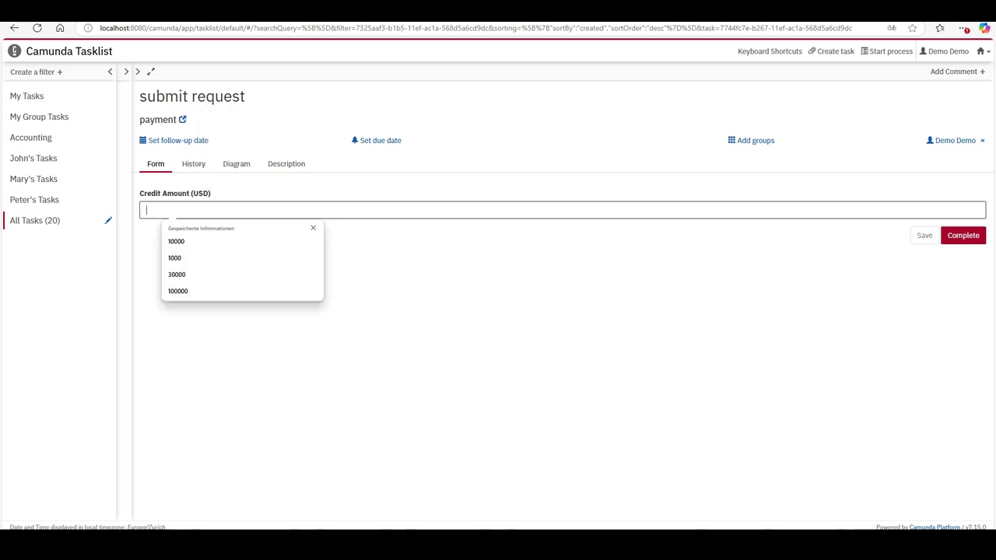
pyautogui.click(188, 243)
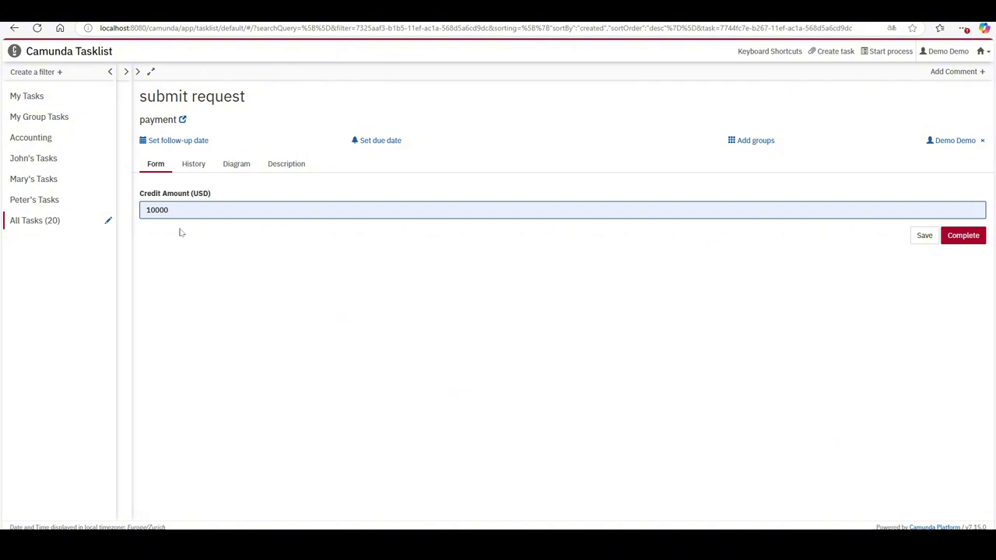
pyautogui.press('Tab')
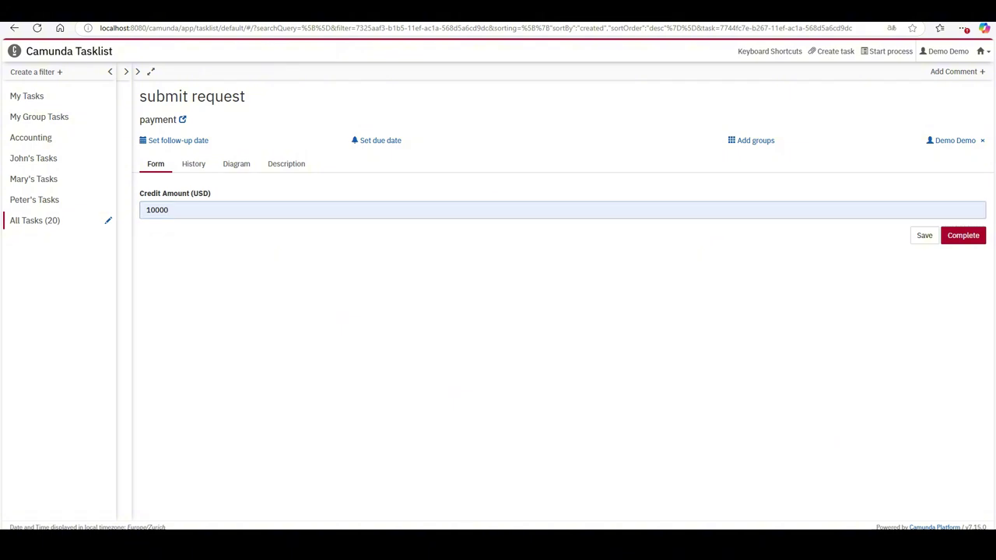
pyautogui.click(171, 210)
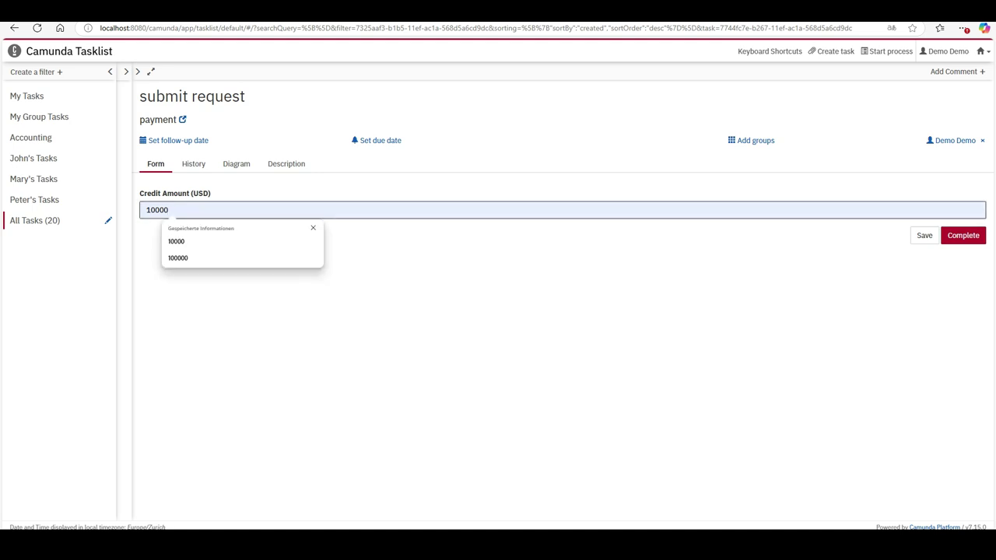
pyautogui.click(217, 331)
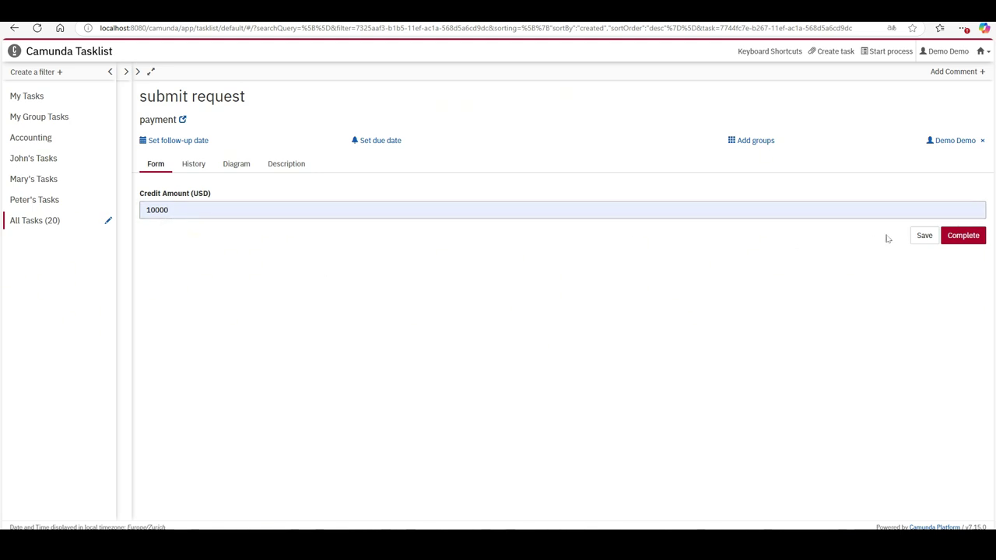
pyautogui.click(962, 236)
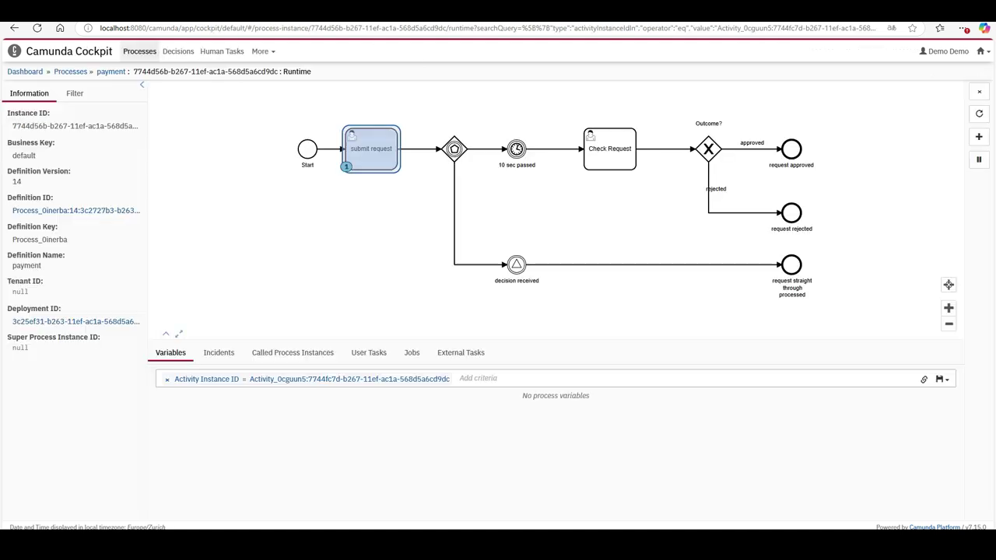
# Step: Start a process instance of diagram_2 from Camunda Modeler, refreshing the payment process in Cockpit before and after to compare its progress
pyautogui.click(37, 28)
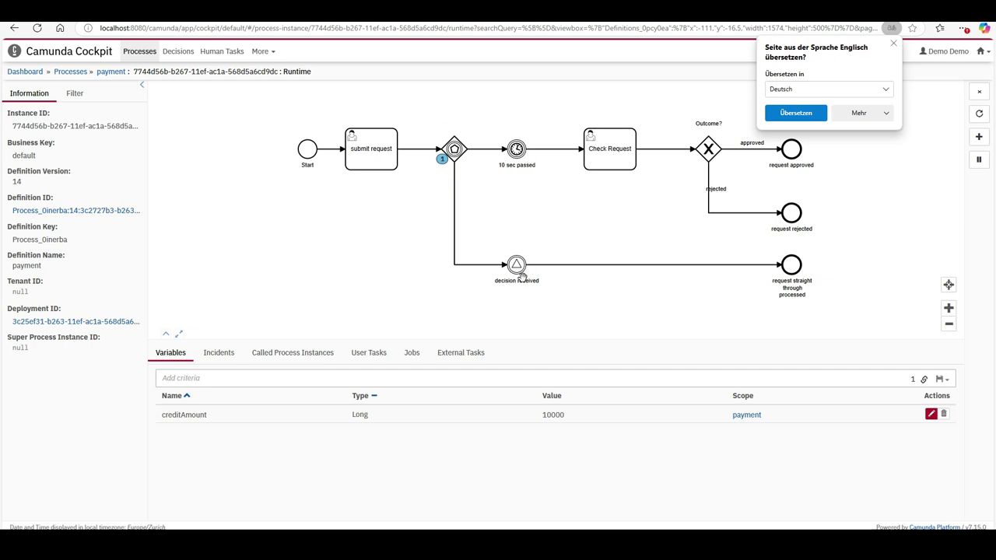
pyautogui.click(699, 490)
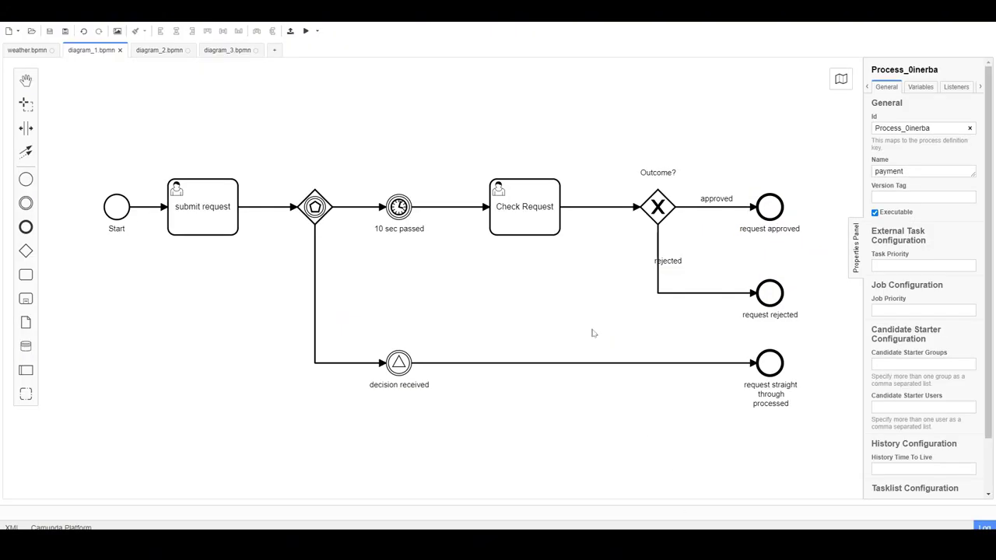
pyautogui.click(158, 50)
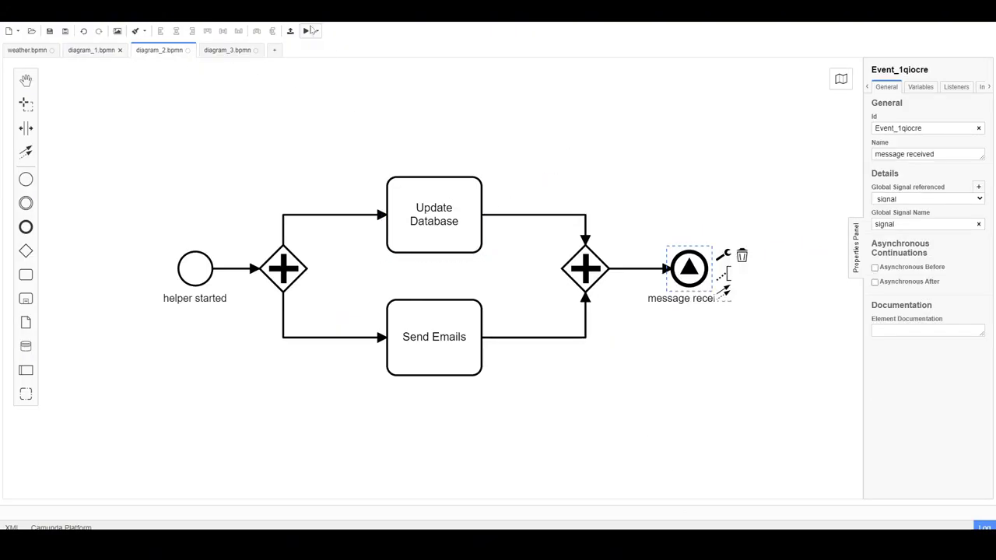
pyautogui.click(306, 31)
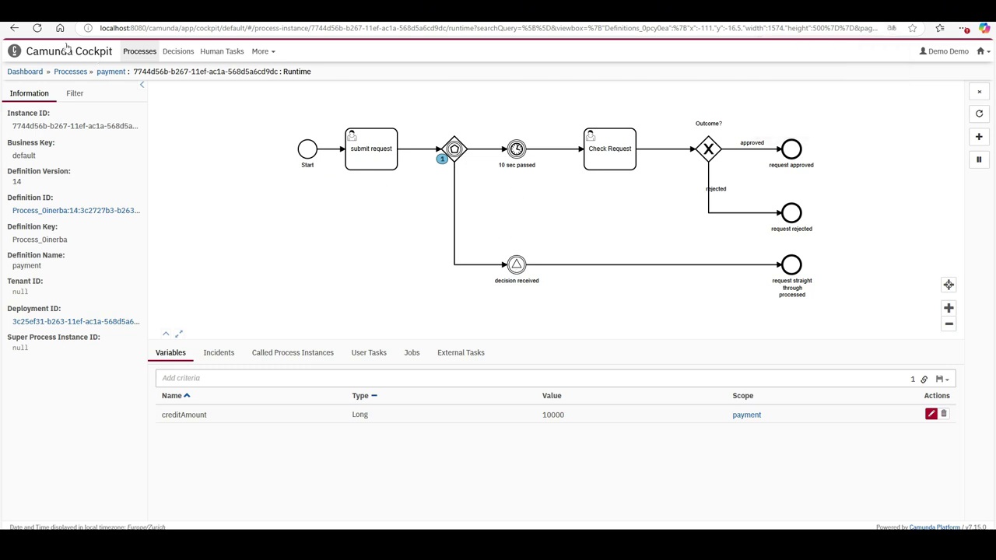
pyautogui.click(37, 28)
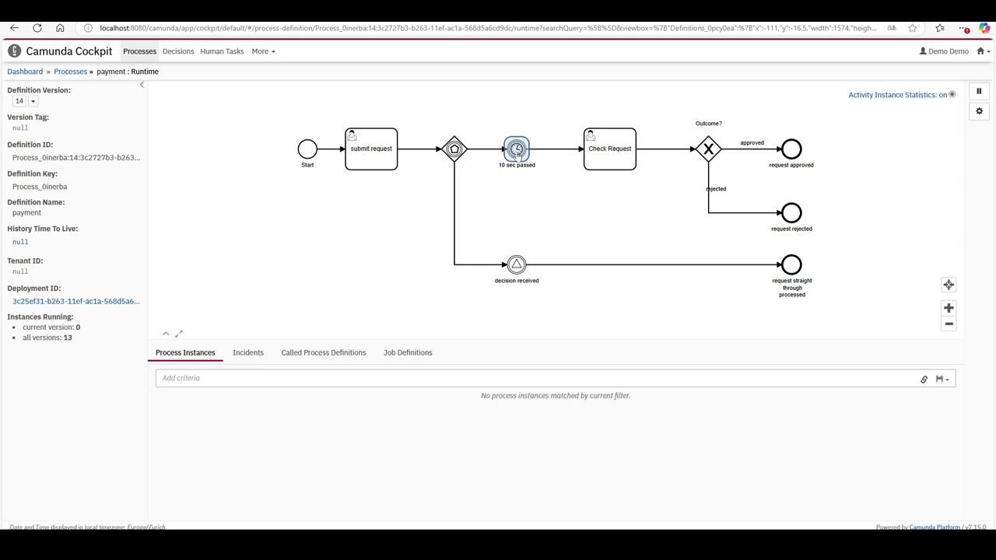
pyautogui.click(516, 148)
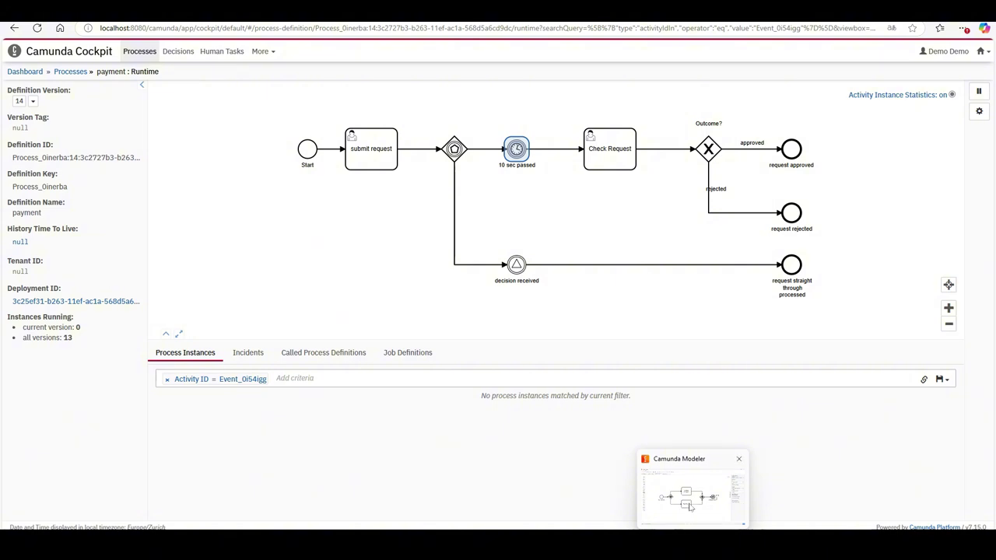
# Step: Switch to Camunda Modeler, start another process instance of diagram_1, and open it in Camunda Cockpit
pyautogui.click(689, 506)
pyautogui.click(82, 50)
pyautogui.click(306, 31)
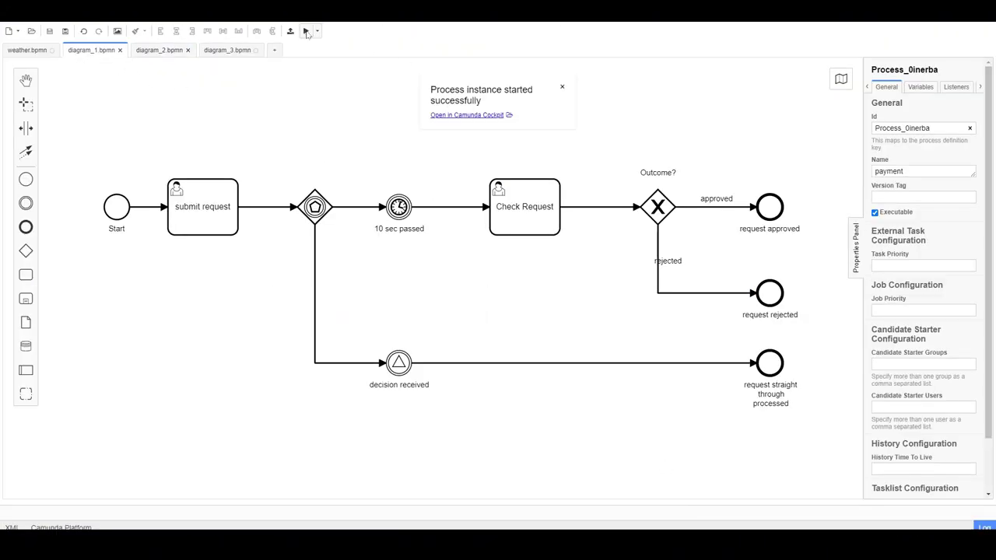
pyautogui.click(490, 117)
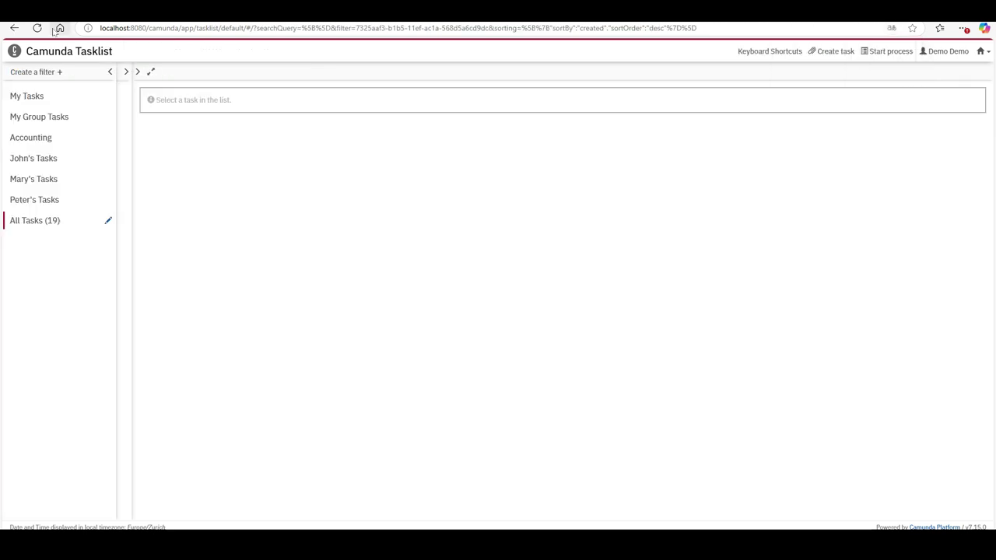
# Step: In Tasklist, refresh and claim the newest submit request task, then complete it with a credit amount of 5000 USD
pyautogui.click(37, 28)
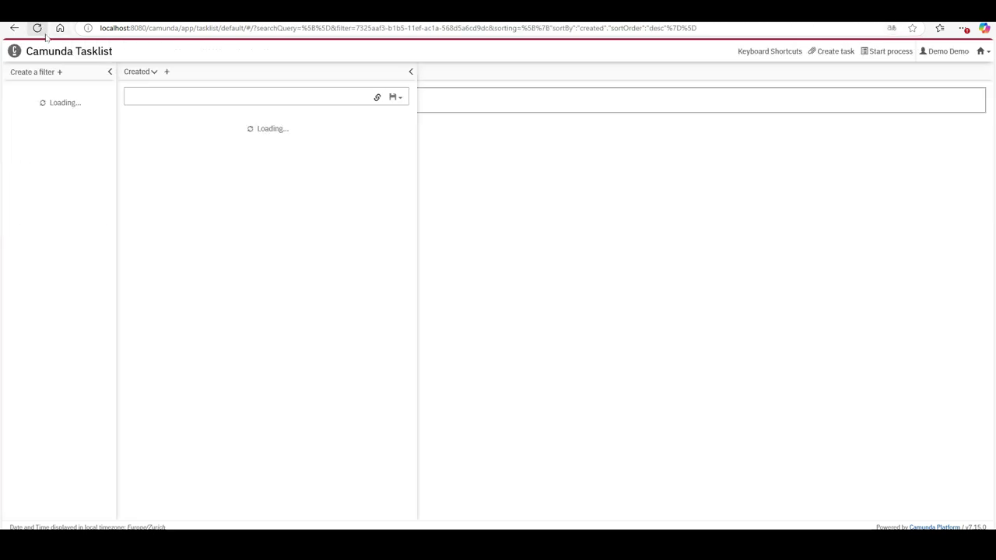
pyautogui.click(191, 148)
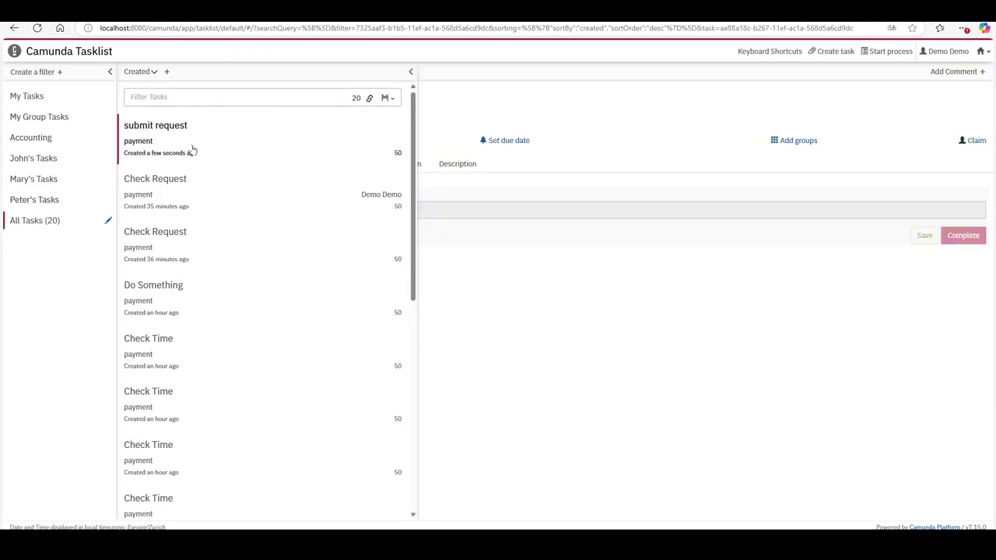
pyautogui.click(412, 71)
pyautogui.click(975, 140)
pyautogui.click(433, 210)
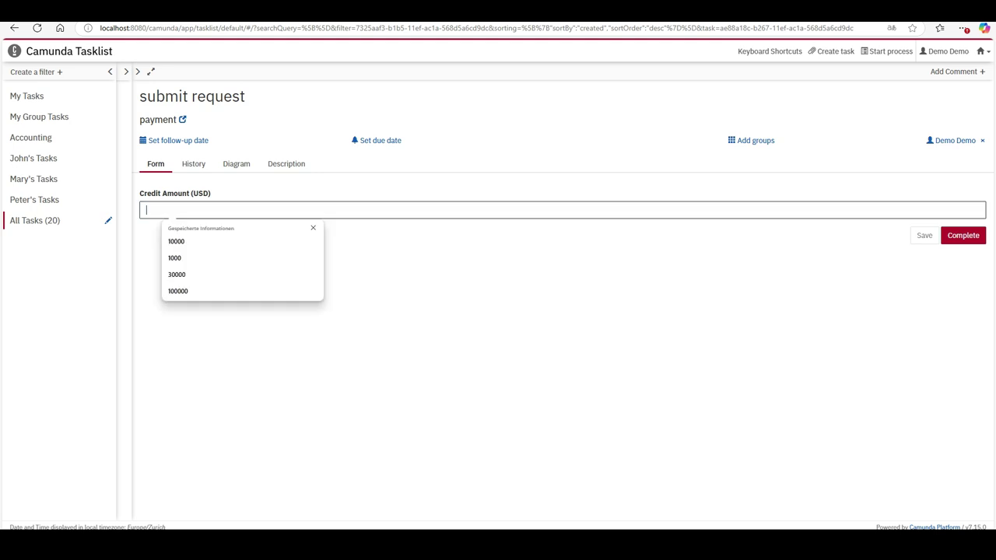
pyautogui.write('5000')
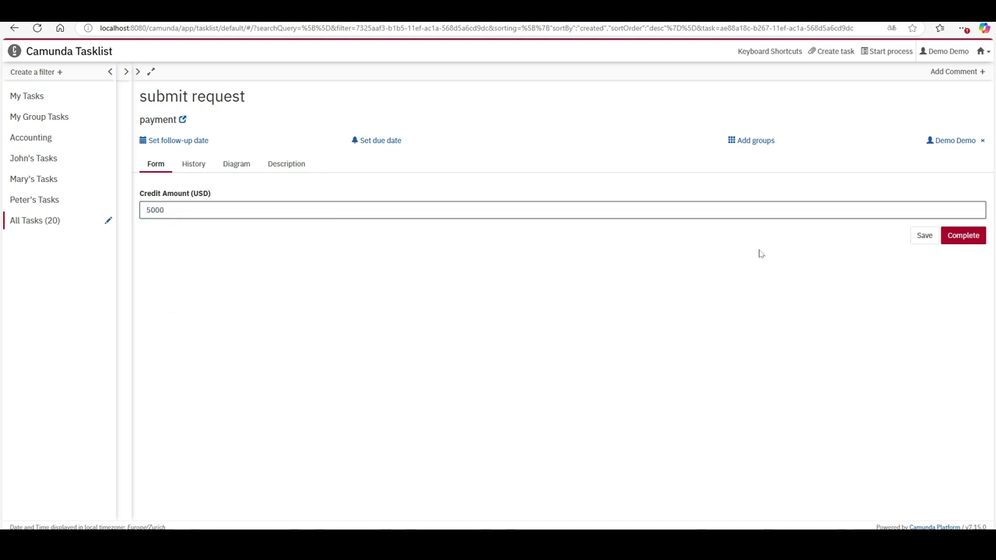
pyautogui.click(962, 235)
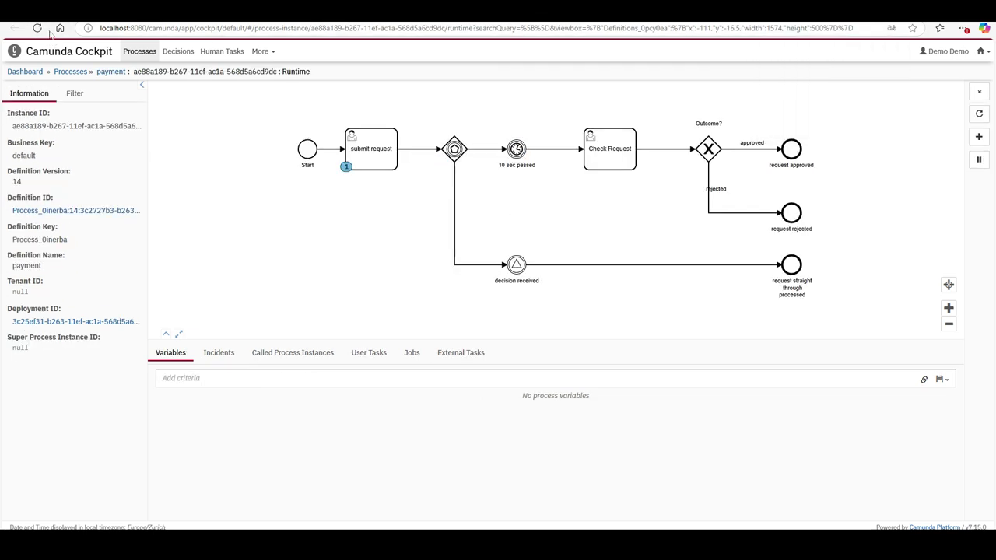
# Step: Refresh the payment instance in Cockpit to follow its token past the timer event, and inspect the Check Request task
pyautogui.click(36, 28)
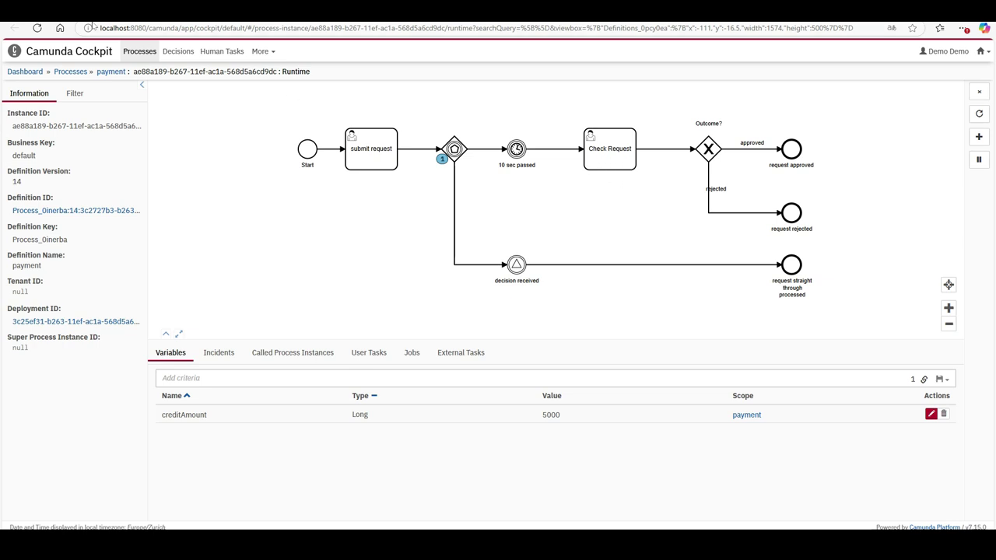
pyautogui.click(36, 28)
pyautogui.click(622, 161)
pyautogui.click(622, 161)
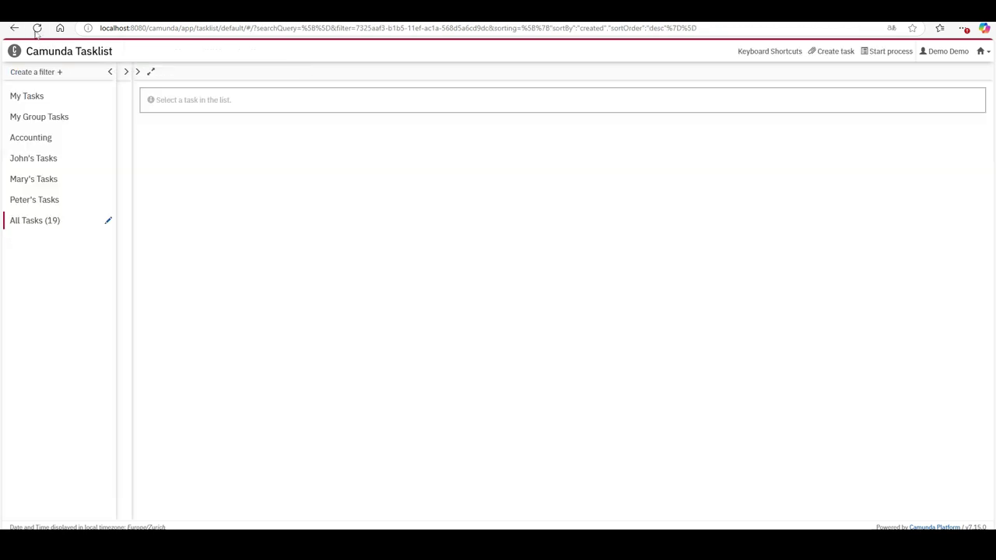
# Step: Switch to Camunda Tasklist, refresh the tasks, and claim the newest Check Request task of the payment process
pyautogui.click(36, 28)
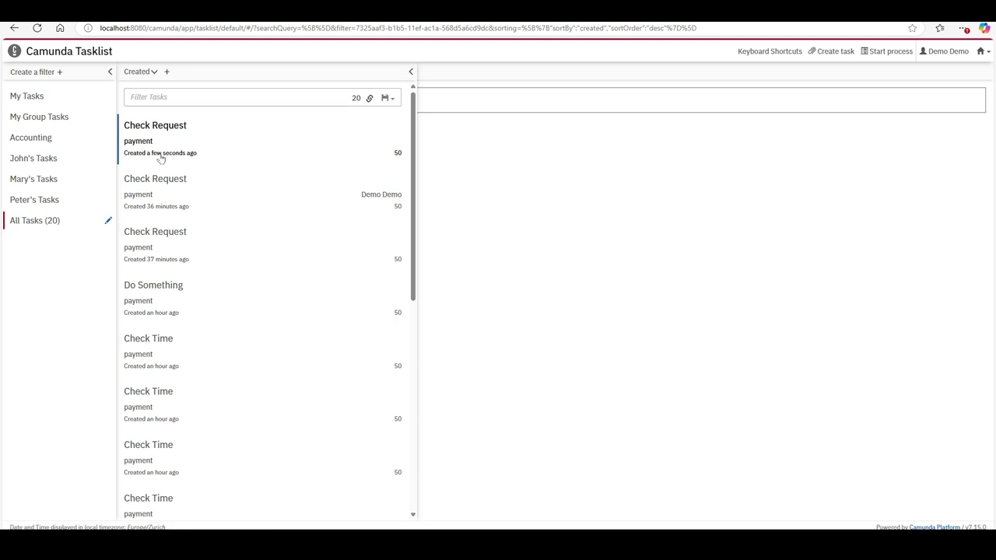
pyautogui.click(191, 146)
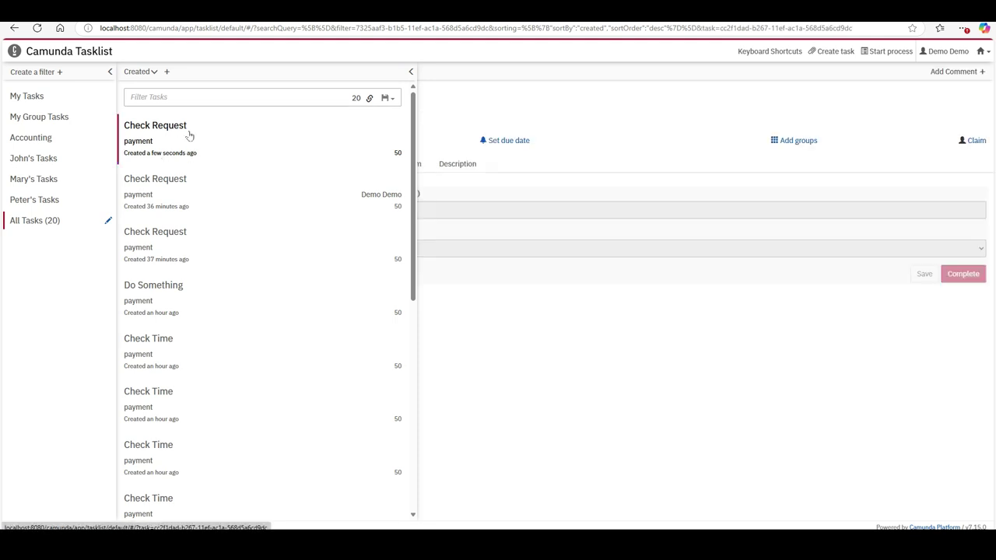
pyautogui.click(410, 72)
pyautogui.click(974, 140)
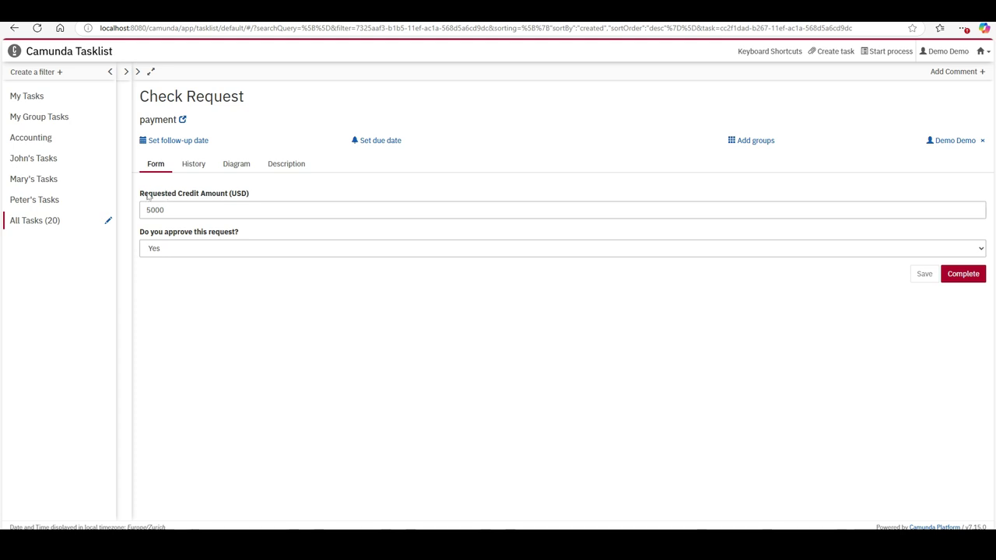
# Step: Answer No to approving the request, complete the Check Request task, and refresh the payment instance in Cockpit
pyautogui.moveTo(145, 195); pyautogui.dragTo(261, 200)
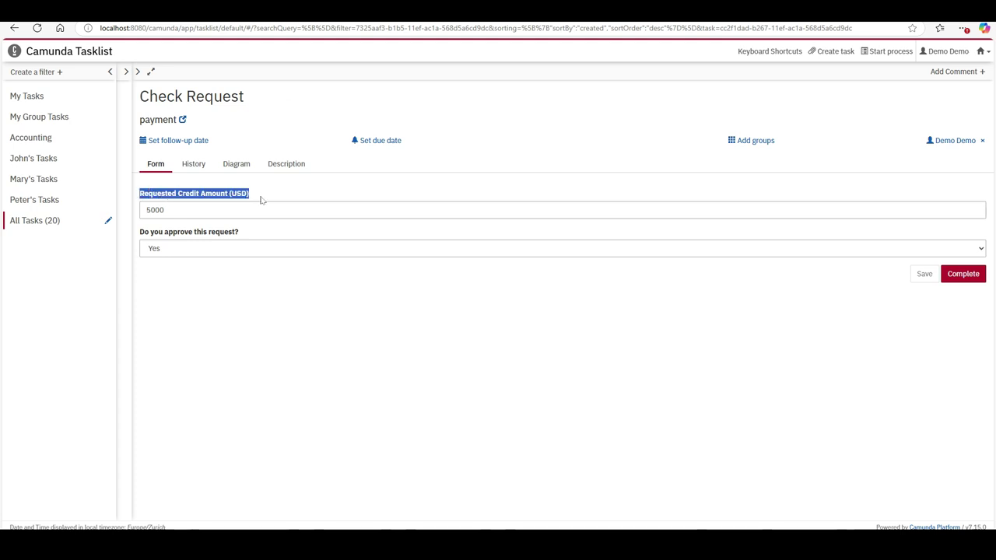
pyautogui.tripleClick(164, 233)
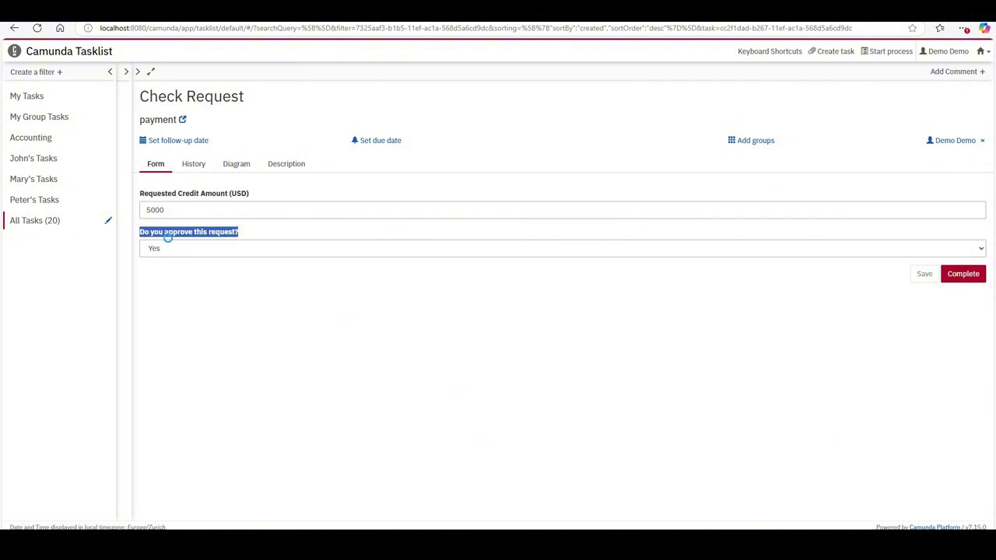
pyautogui.click(201, 249)
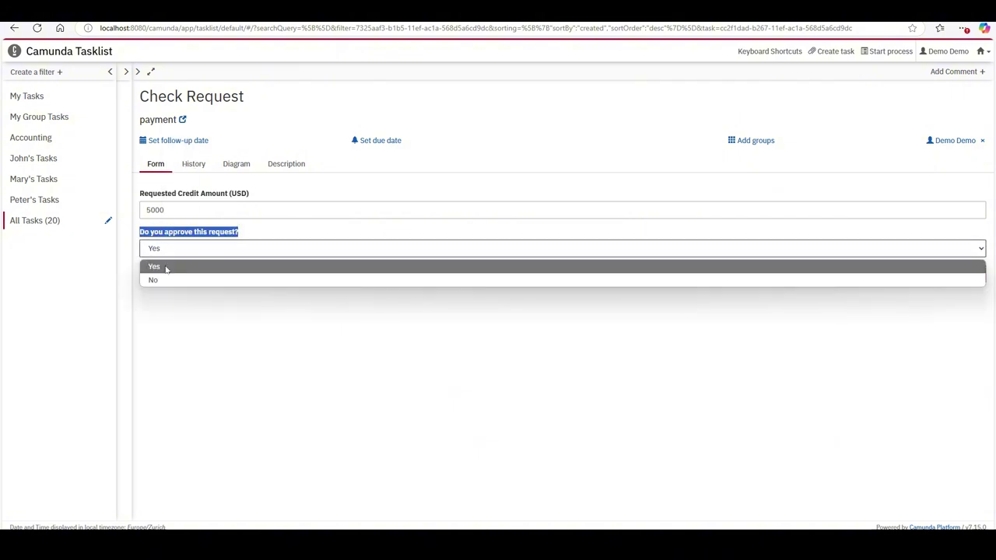
pyautogui.click(159, 279)
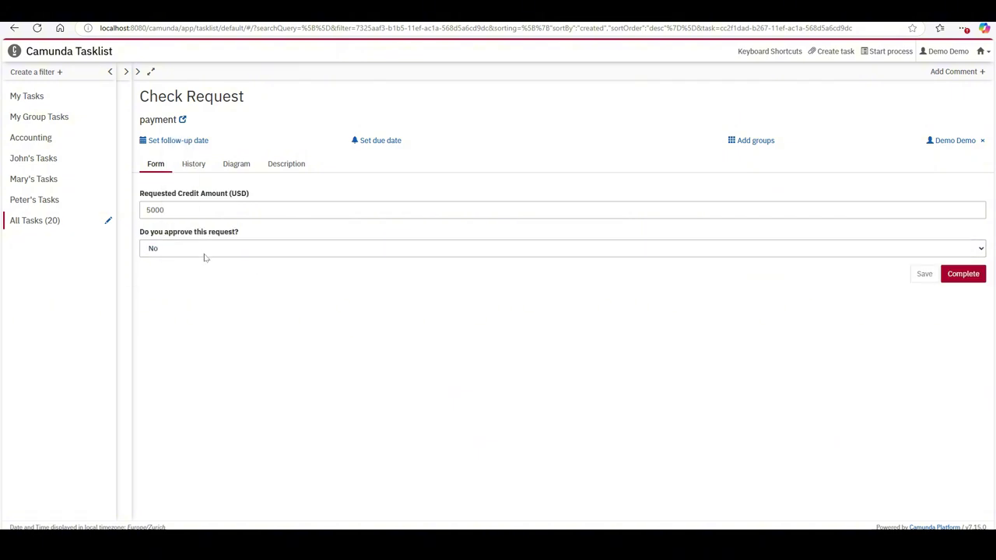
pyautogui.click(958, 275)
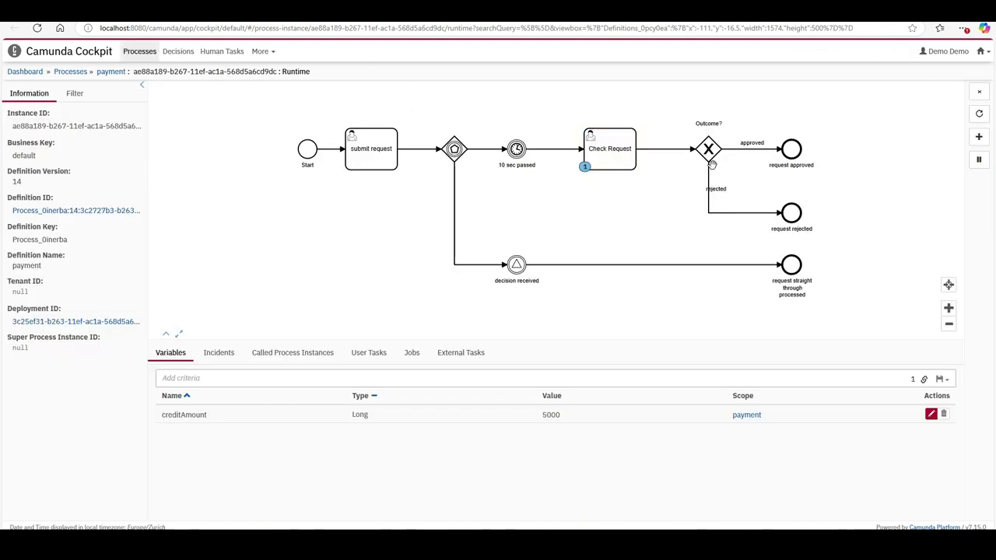
pyautogui.click(36, 28)
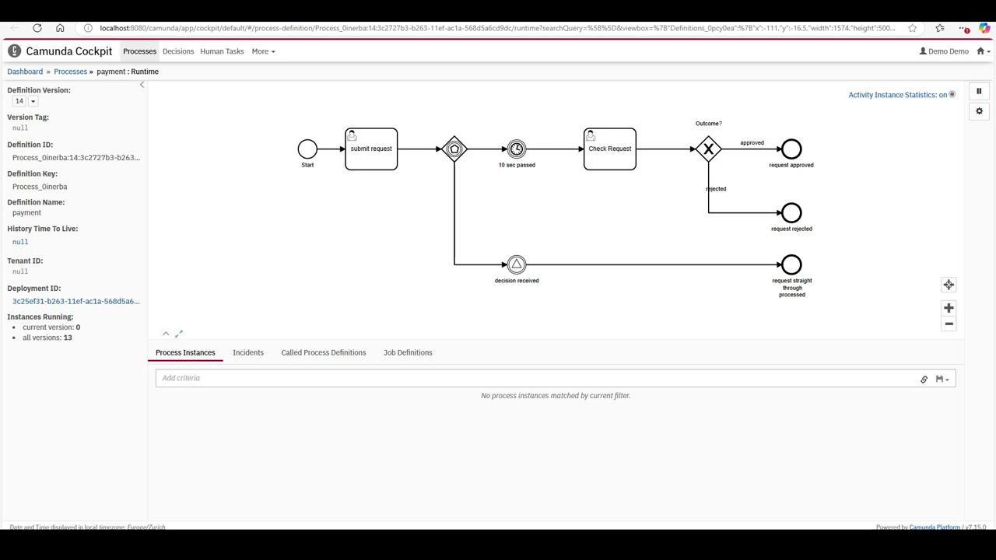
# Step: Switch to Camunda Modeler and examine diagram_1's event-based gateway and the timer definition of the 10 sec passed event
pyautogui.hotkey('alt', 'Tab')
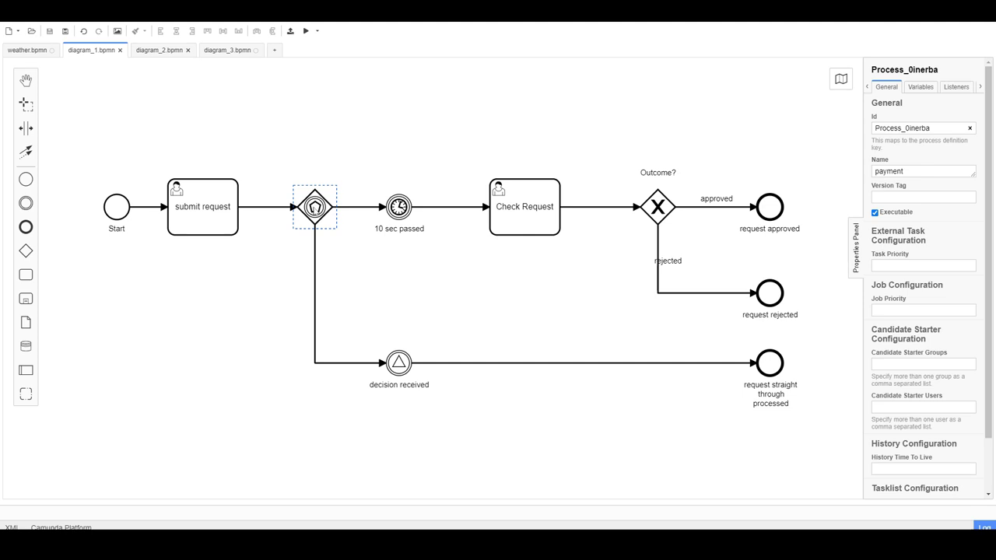
pyautogui.click(314, 207)
pyautogui.click(408, 212)
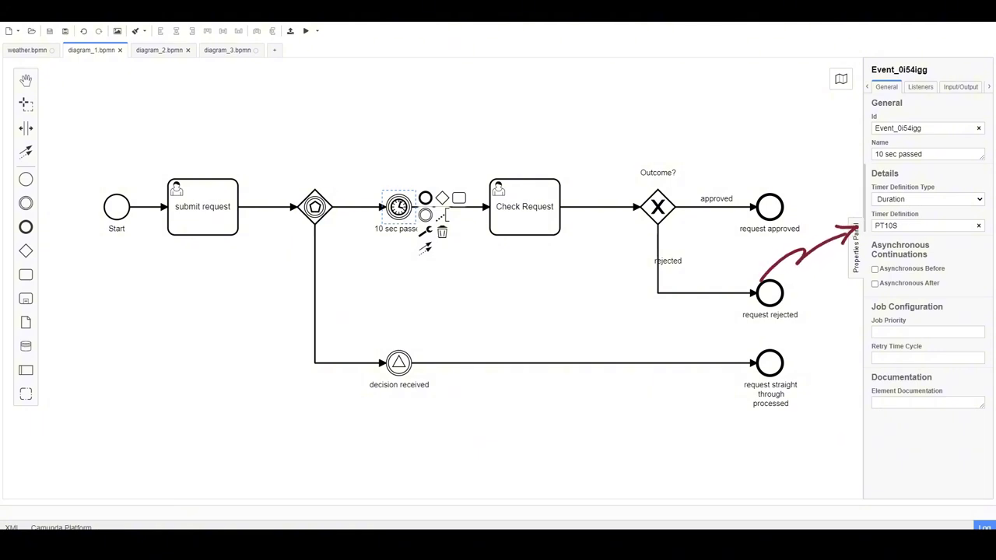
pyautogui.click(874, 225)
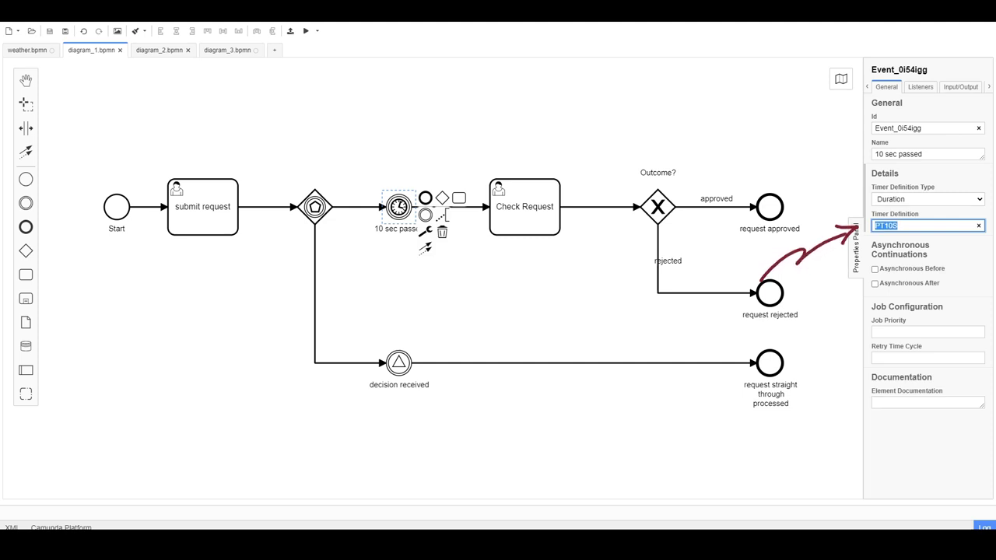
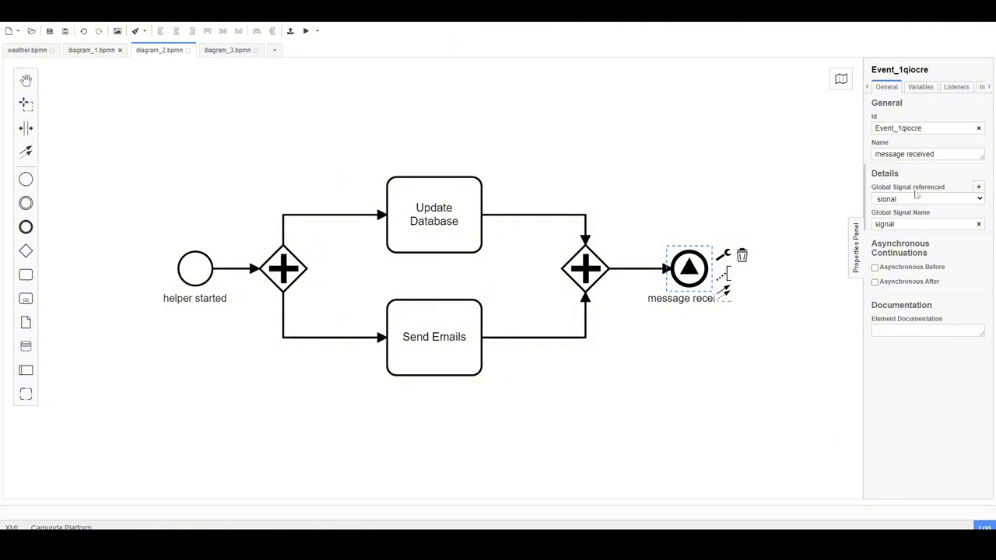
# Step: Compare the global signal name of diagram_2's message received end event with that of diagram_1's decision received event
pyautogui.doubleClick(887, 224)
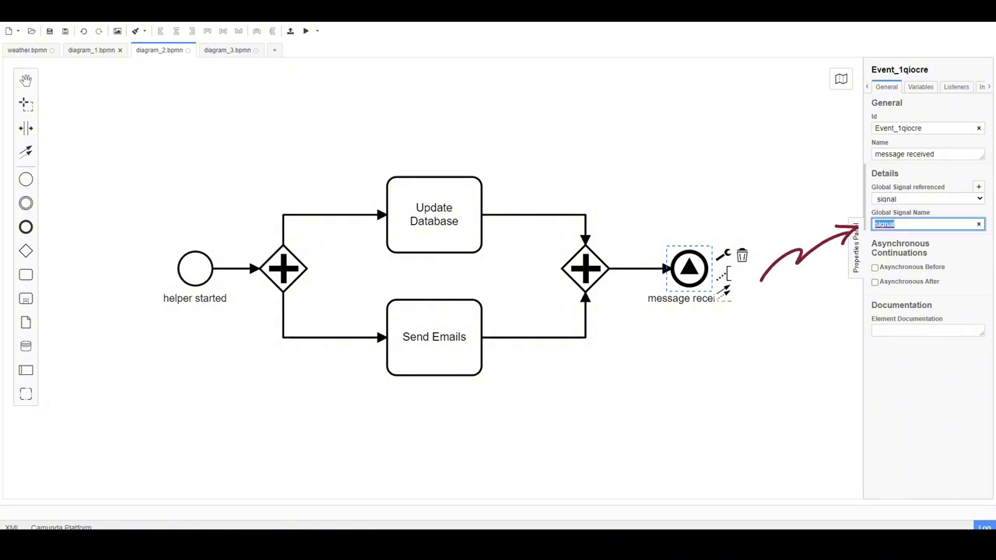
pyautogui.click(886, 224)
pyautogui.click(87, 51)
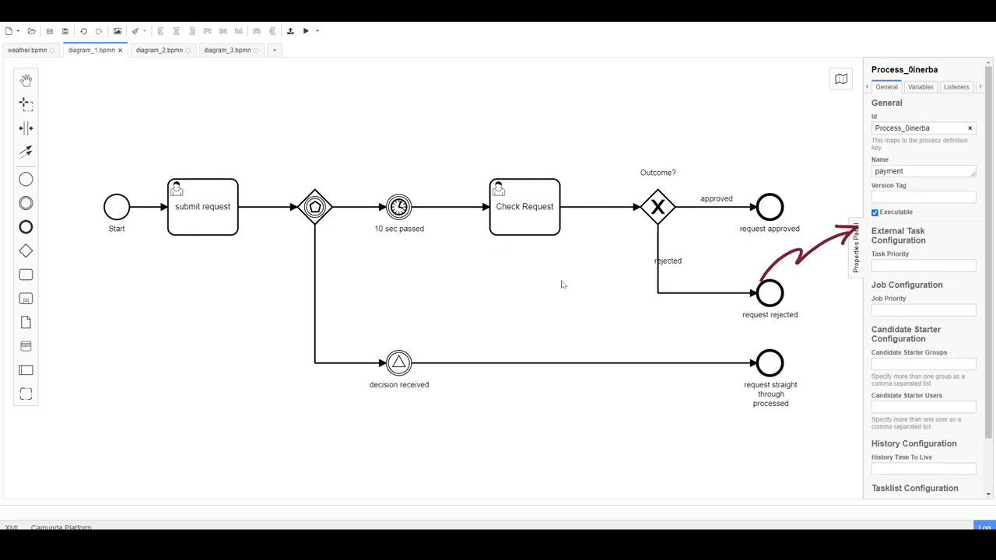
pyautogui.click(404, 363)
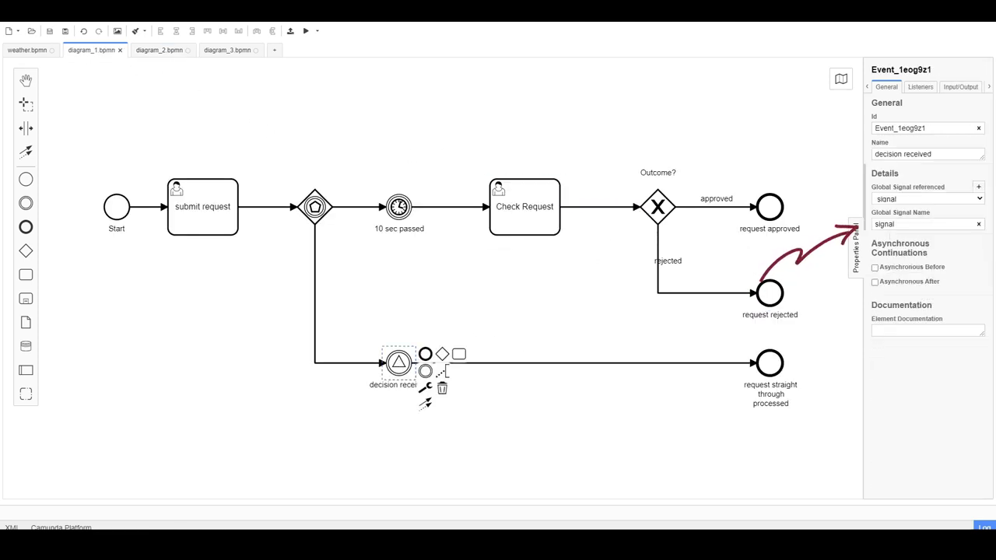
pyautogui.doubleClick(885, 224)
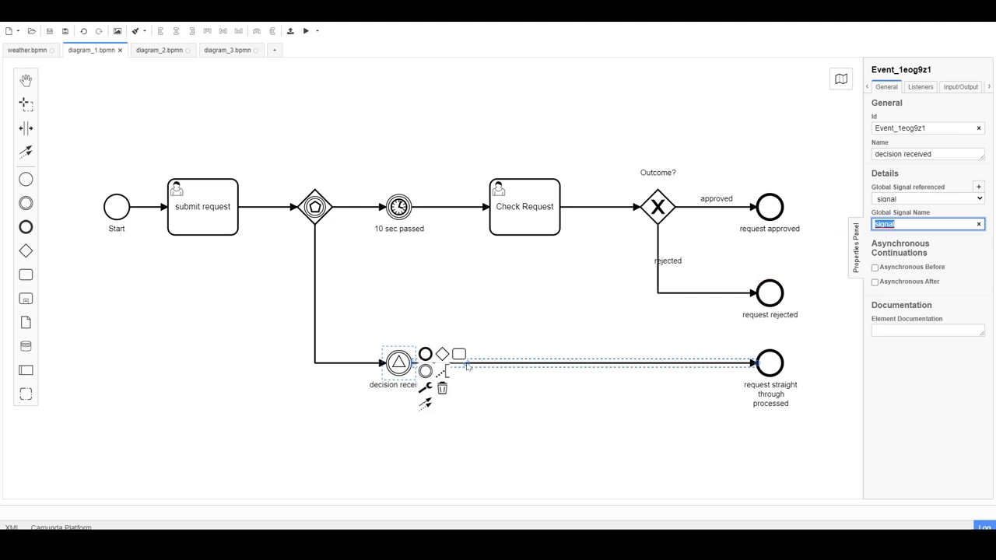
# Step: Inspect the isApproved form field of diagram_1's Check Request task, including its label and the ids of its enum values
pyautogui.click(658, 209)
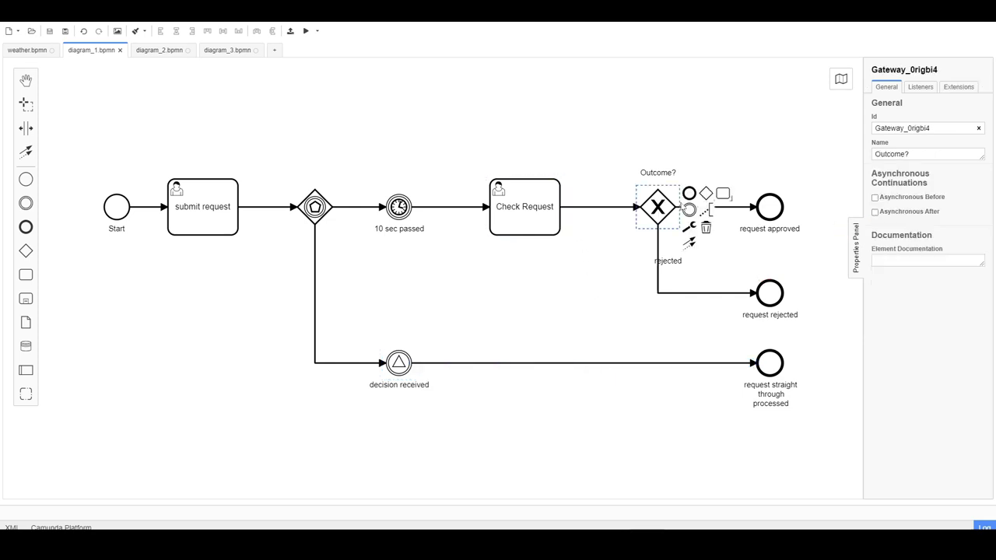
pyautogui.click(612, 271)
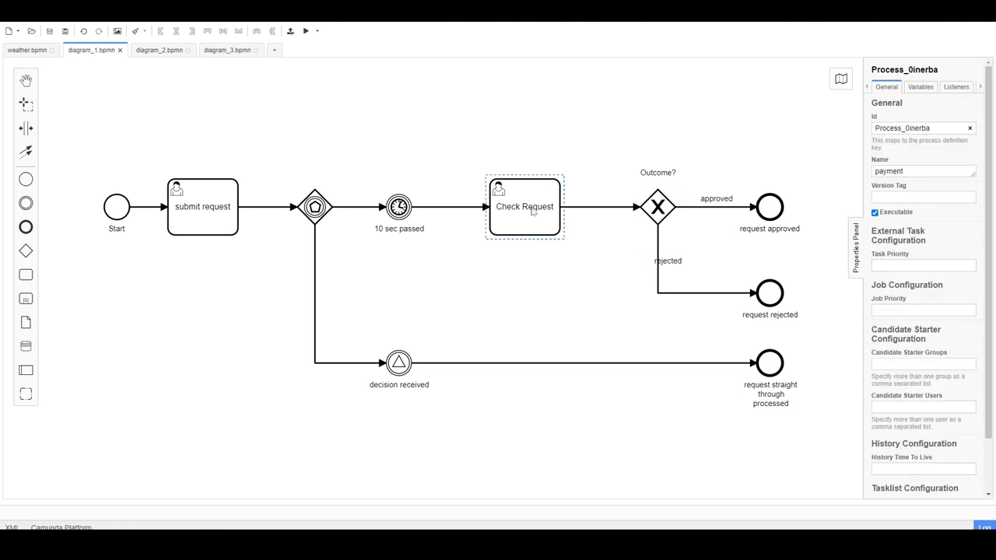
pyautogui.click(533, 212)
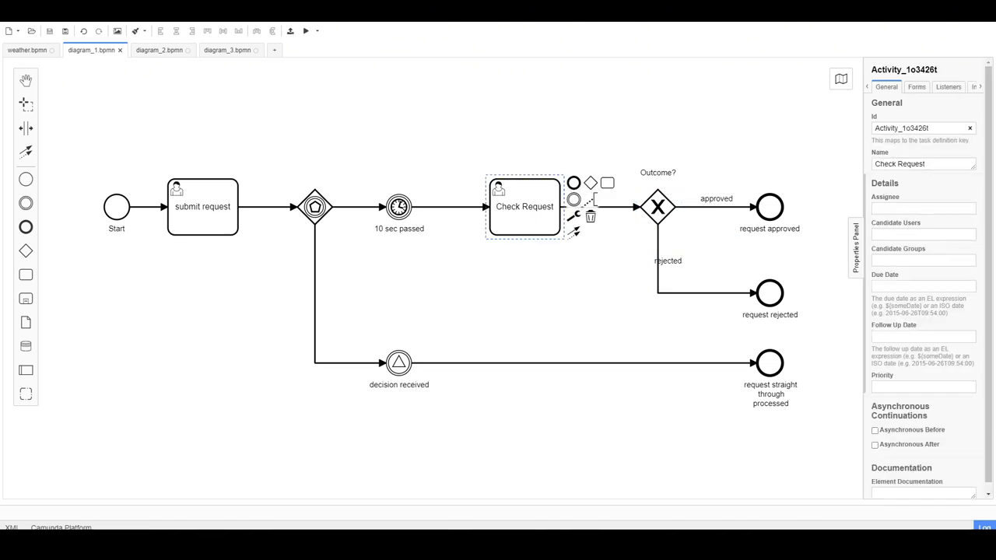
pyautogui.click(916, 86)
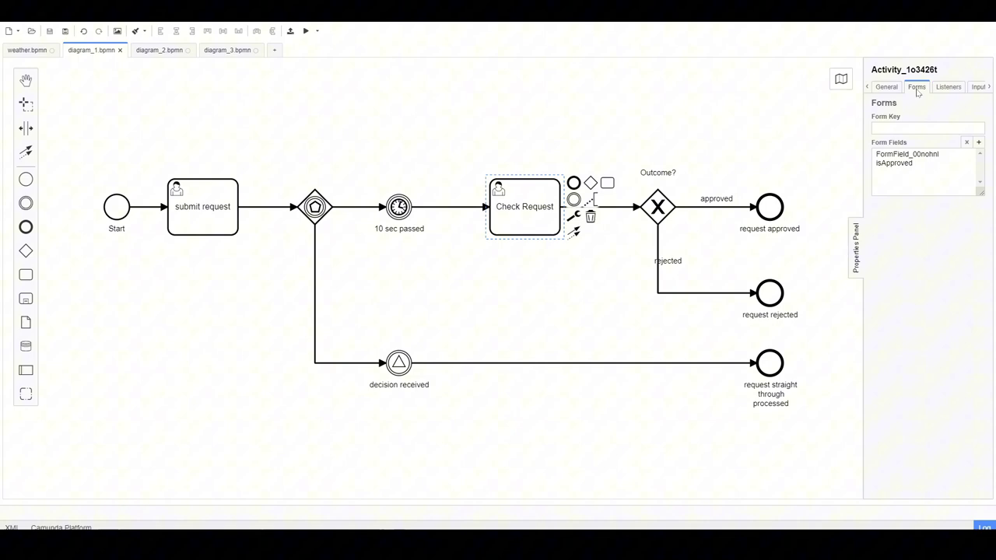
pyautogui.click(900, 164)
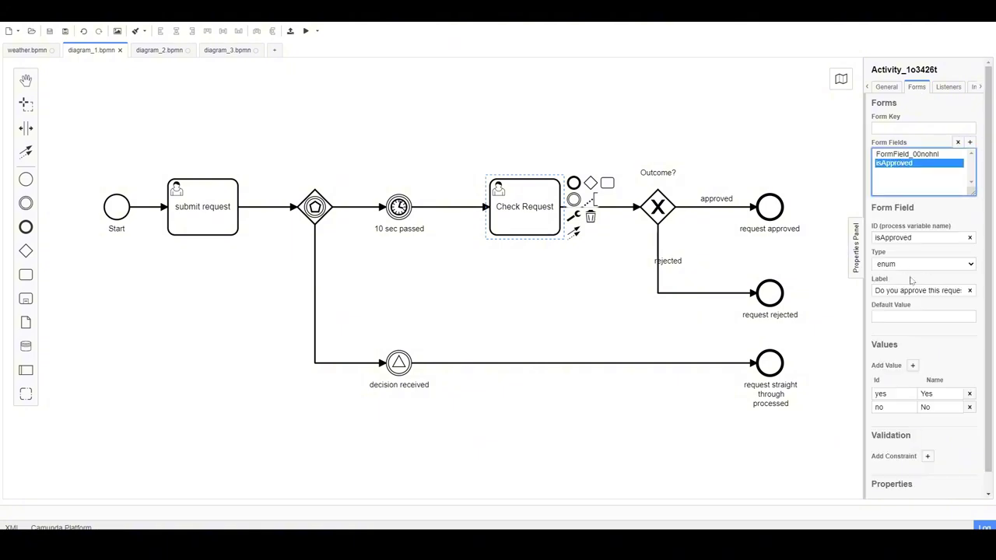
pyautogui.moveTo(894, 290); pyautogui.dragTo(968, 290)
pyautogui.click(955, 290)
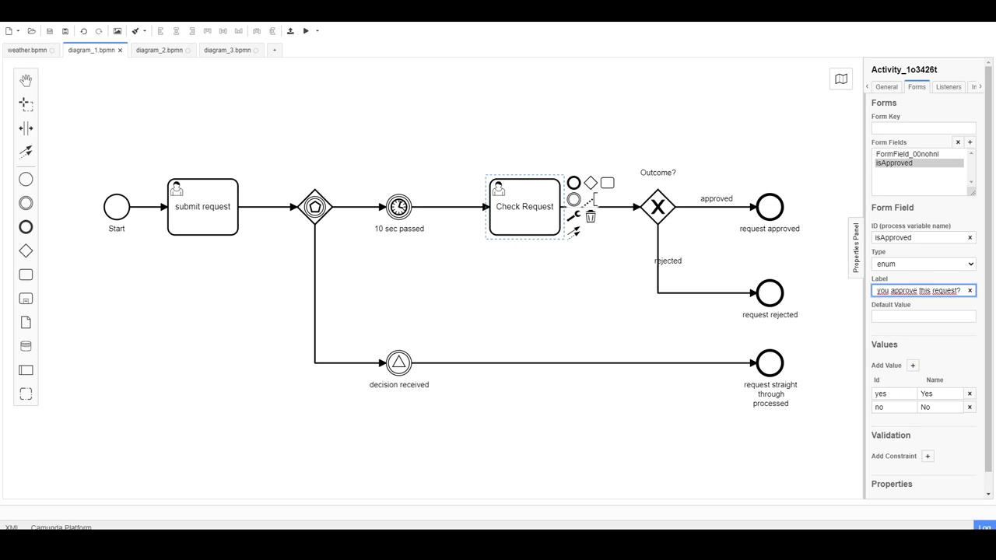
pyautogui.click(893, 394)
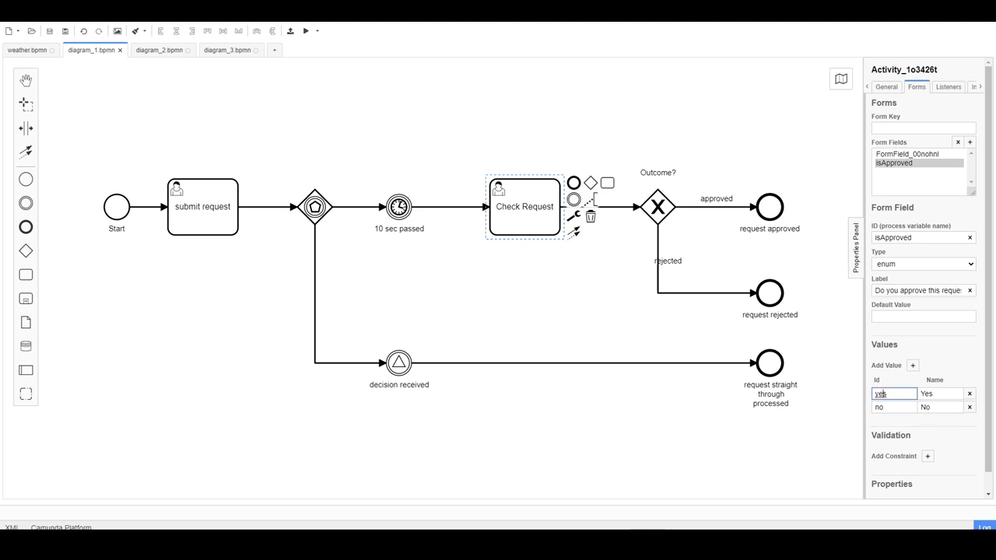
pyautogui.click(878, 407)
# Step: Examine the Outcome? exclusive gateway and the condition expressions on its approved and rejected flows
pyautogui.click(667, 208)
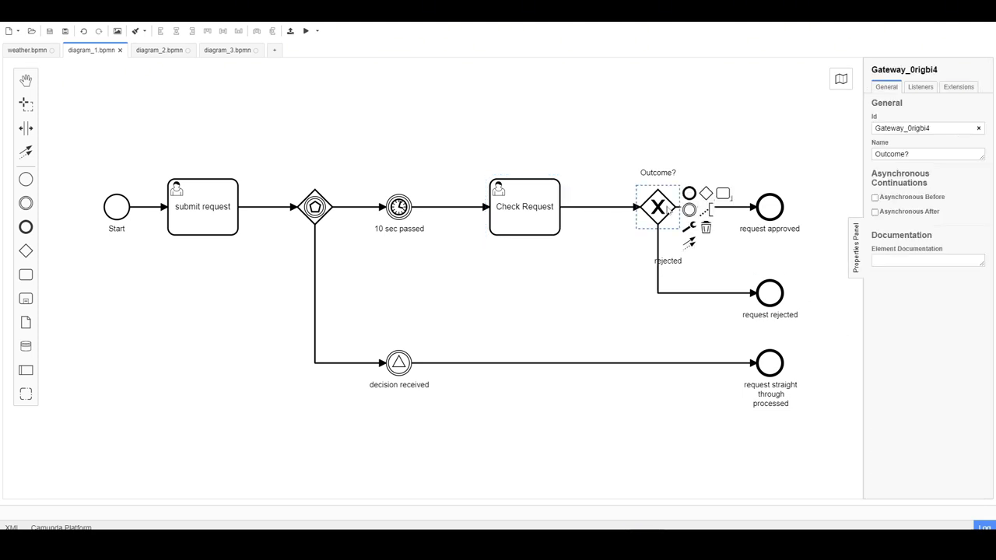
pyautogui.click(737, 207)
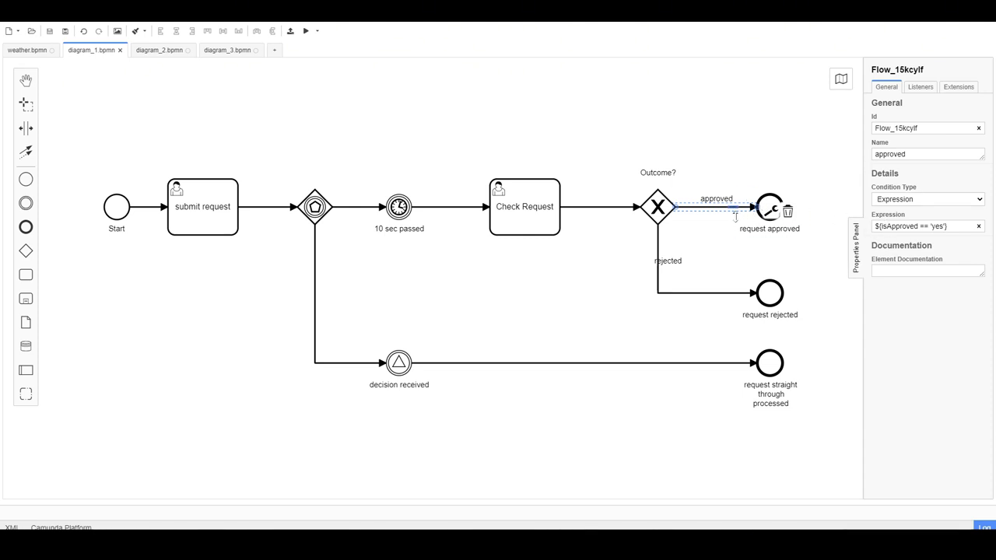
pyautogui.click(689, 293)
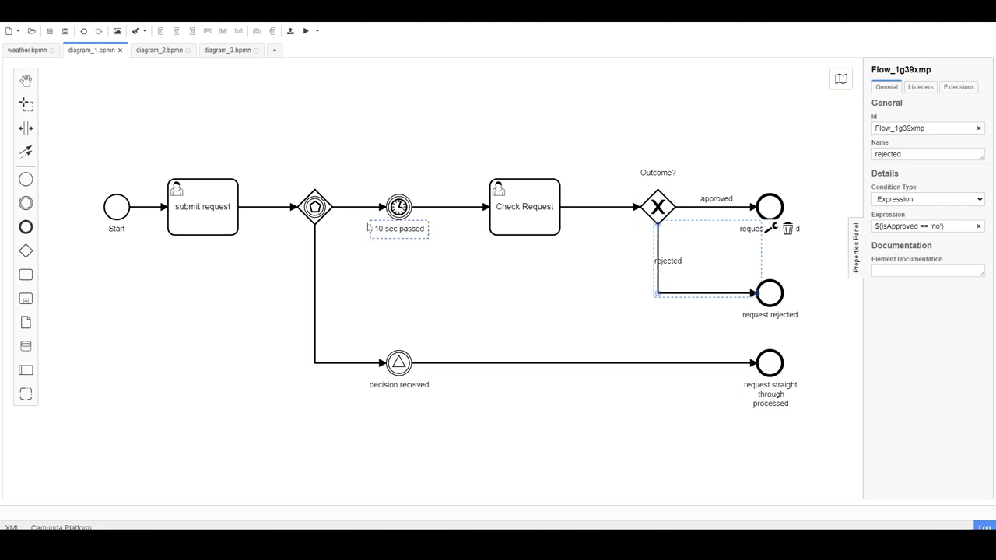
# Step: Review the event-based gateway together with its 10 sec passed timer and decision received signal events
pyautogui.click(319, 208)
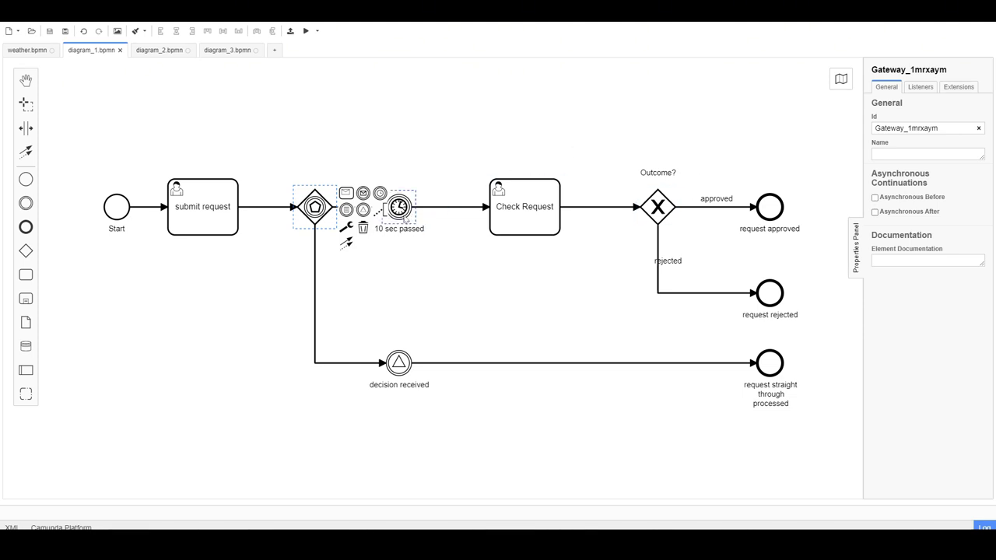
pyautogui.click(401, 212)
pyautogui.click(400, 362)
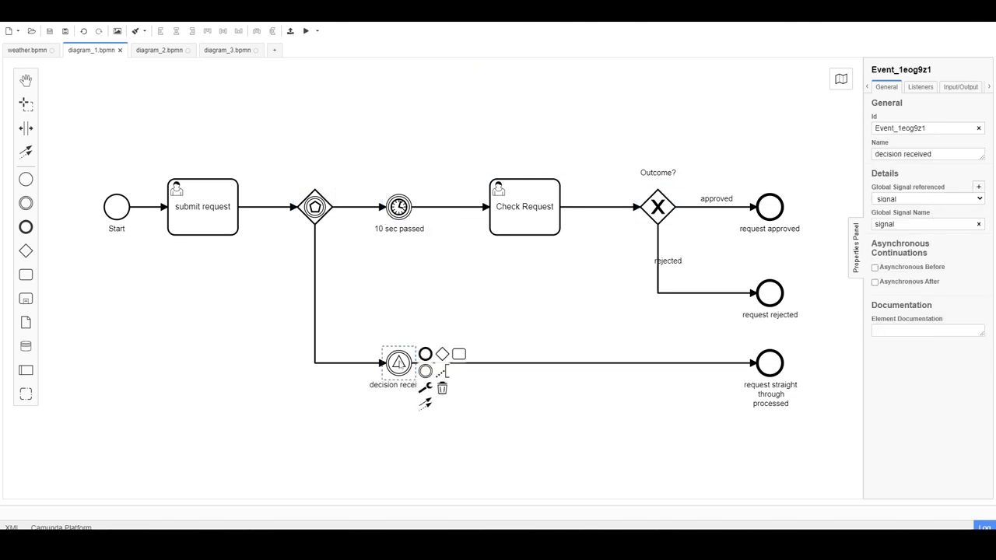
# Step: Switch to diagram_2 and examine its splitting and joining parallel gateways and the Update Database and Send Emails tasks
pyautogui.click(160, 50)
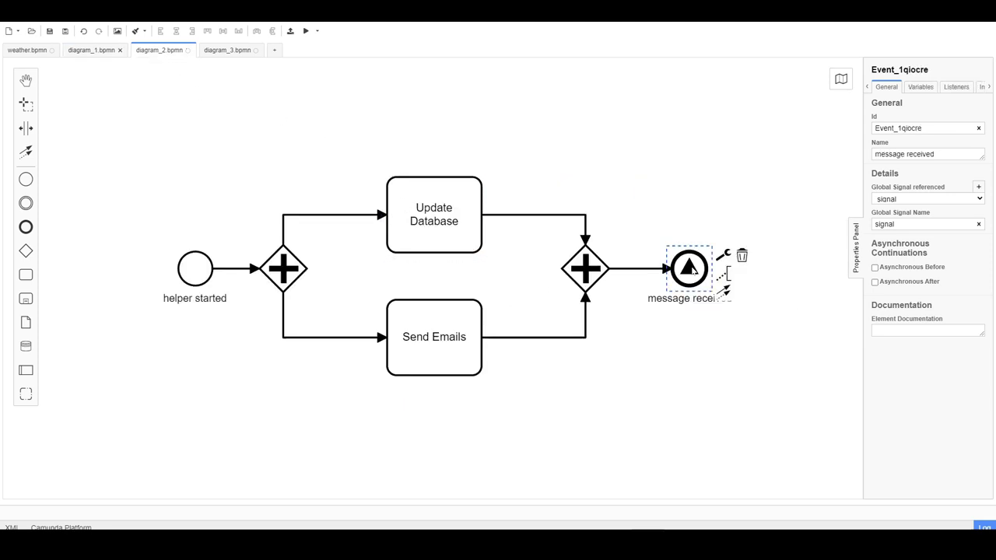
pyautogui.click(287, 271)
pyautogui.click(593, 275)
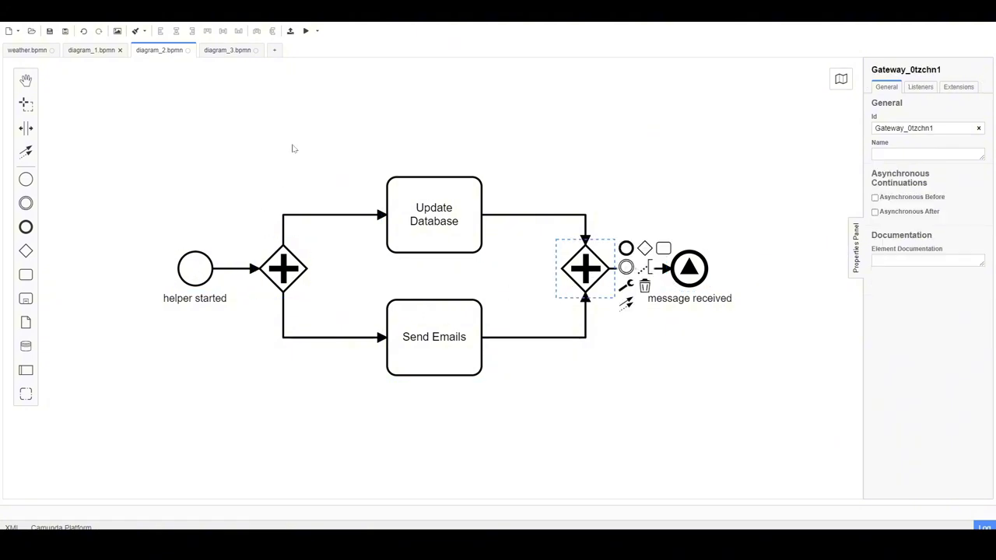
pyautogui.click(294, 272)
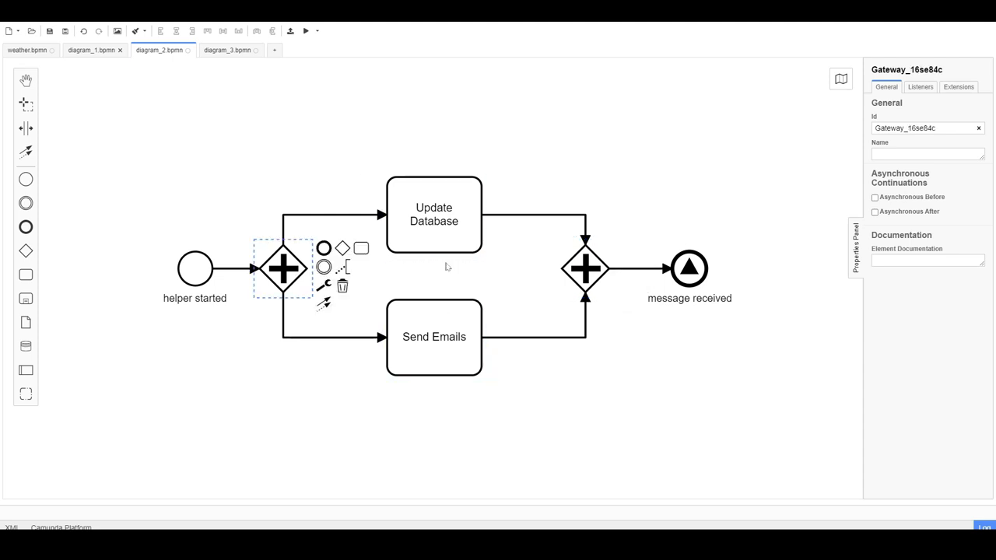
pyautogui.click(444, 225)
pyautogui.click(438, 339)
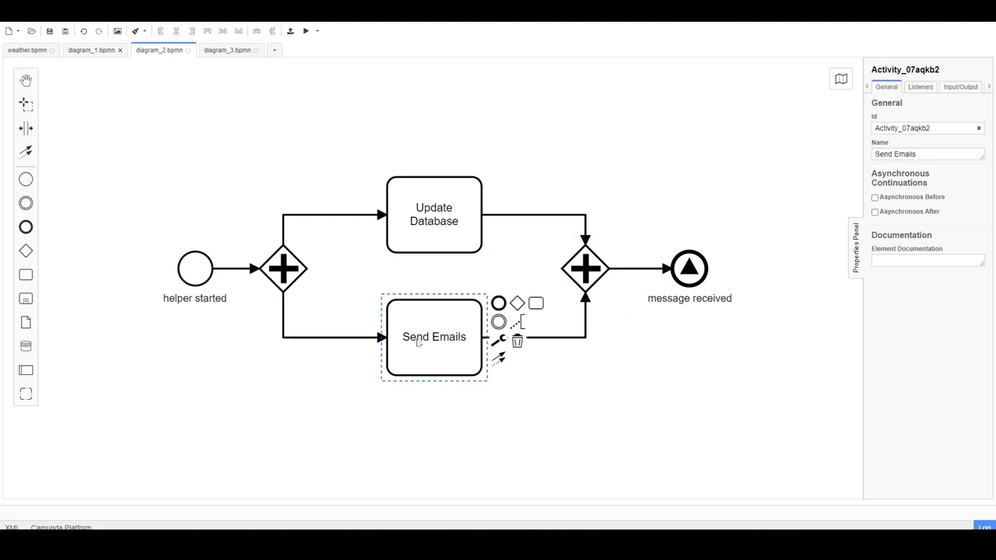
pyautogui.click(431, 222)
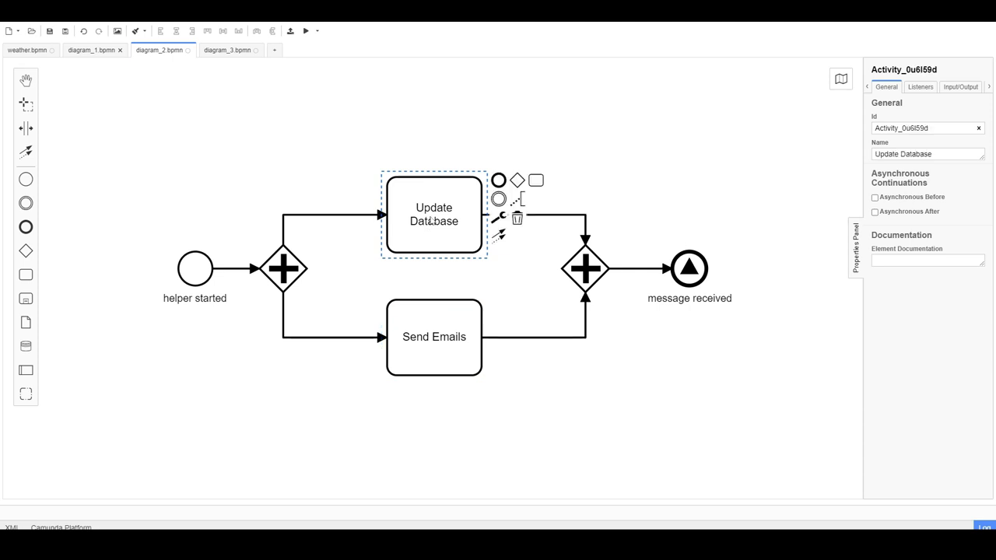
# Step: Trace diagram_2 from Send Emails through the joining parallel gateway to the message received end event, and revisit both parallel tasks
pyautogui.click(440, 288)
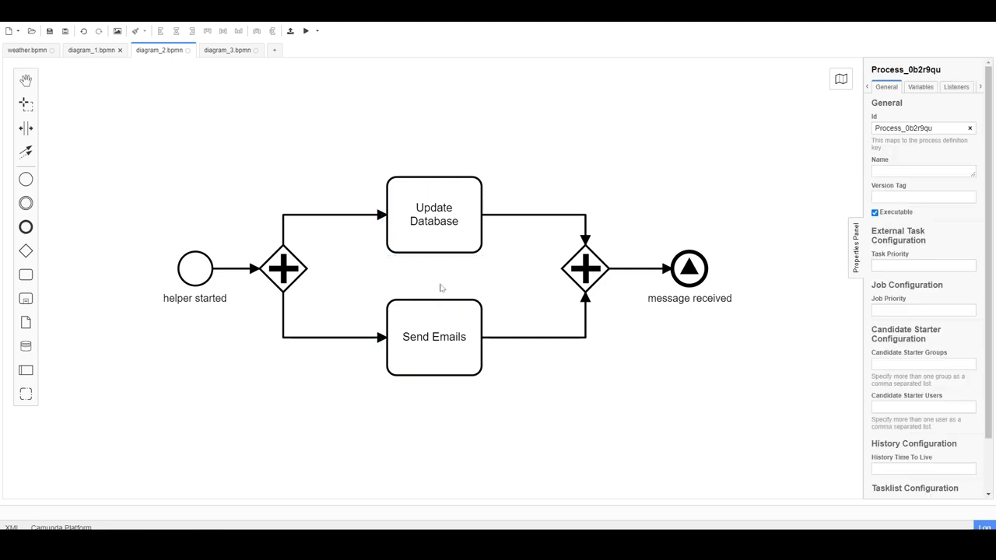
pyautogui.click(430, 350)
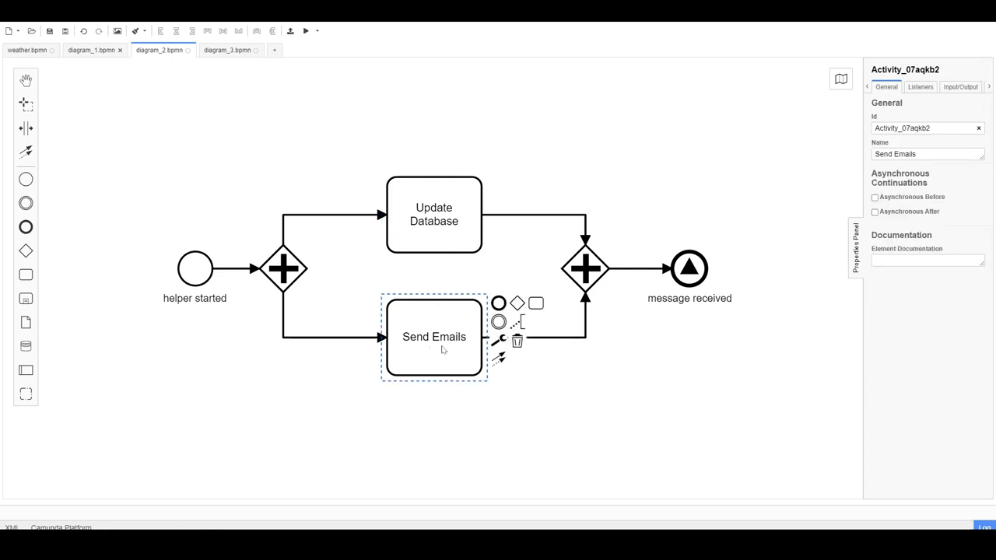
pyautogui.click(584, 269)
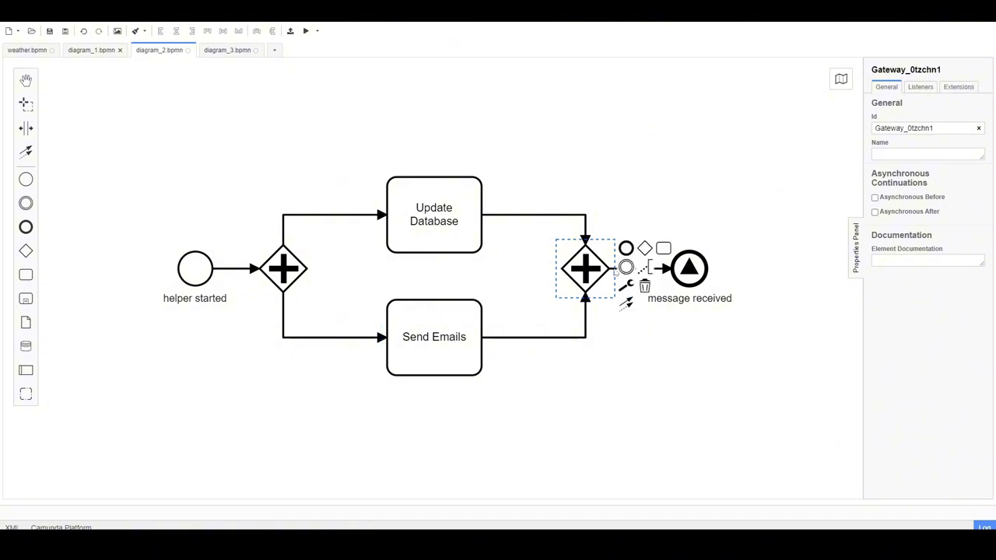
pyautogui.click(699, 268)
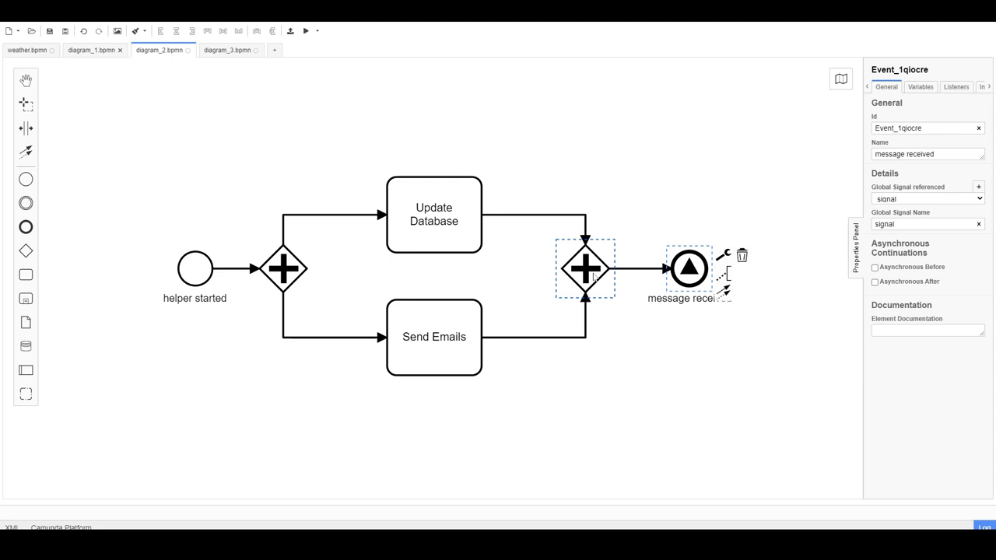
pyautogui.click(455, 328)
pyautogui.click(447, 243)
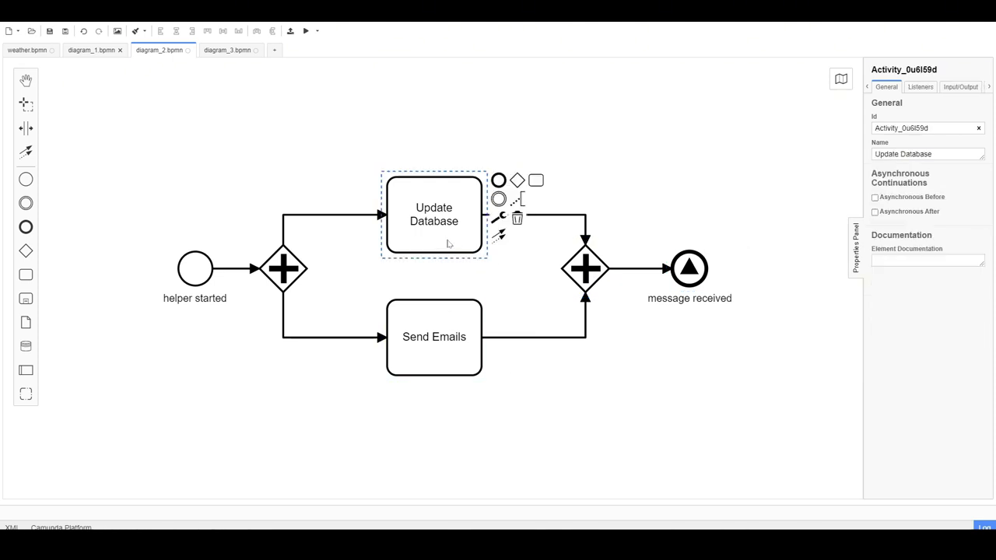
# Step: Switch to diagram_3 and examine its splitting and joining inclusive gateways
pyautogui.click(210, 51)
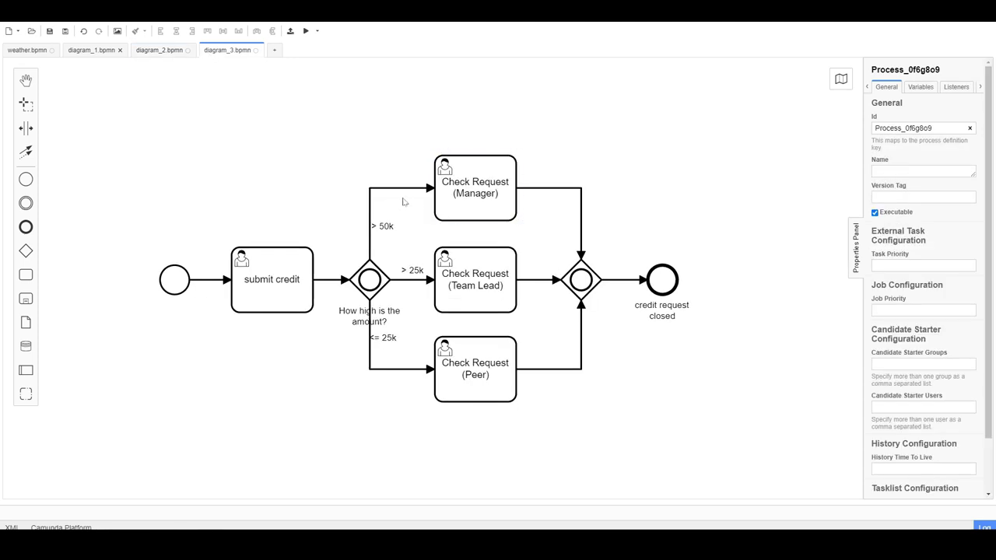
pyautogui.click(379, 281)
pyautogui.click(589, 289)
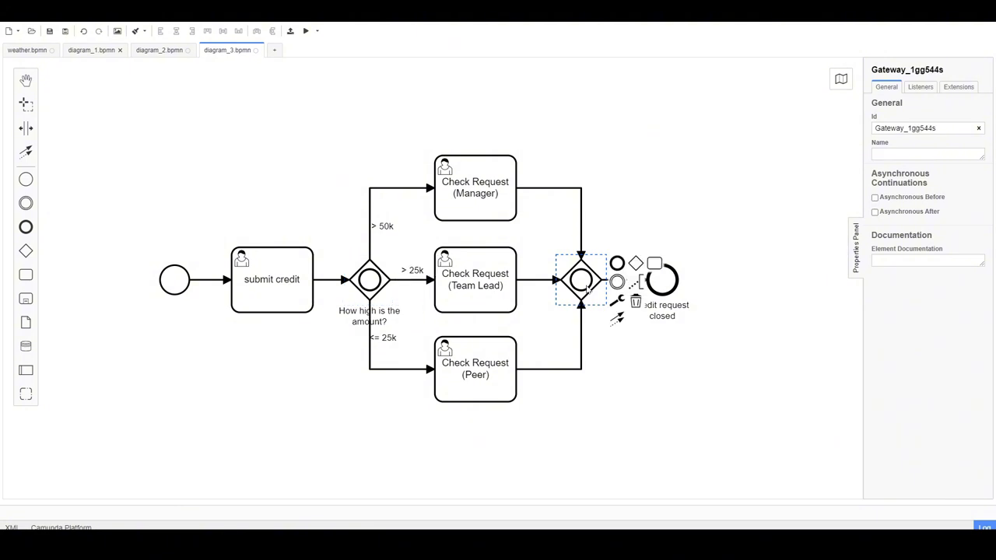
pyautogui.click(632, 382)
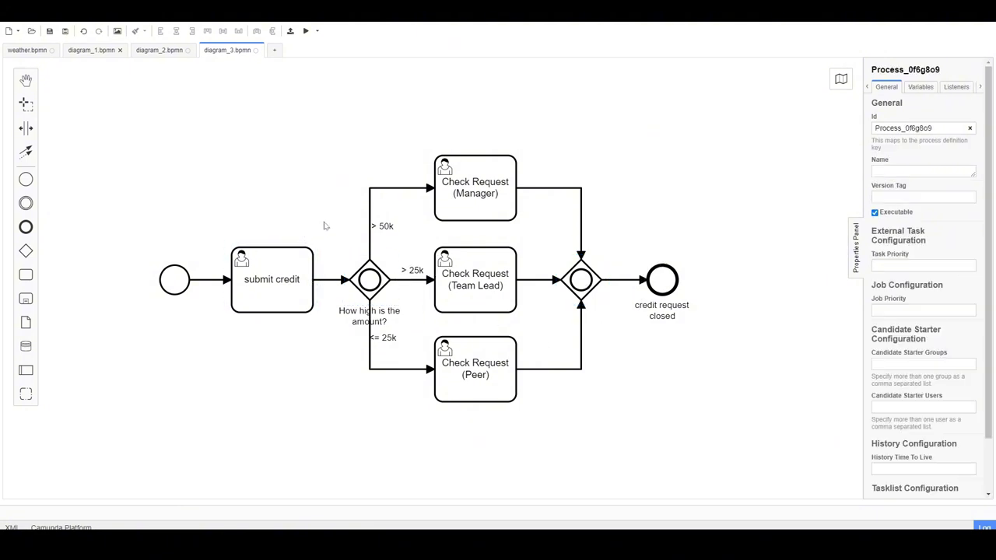
# Step: Inspect the submit credit user task that precedes the splitting inclusive gateway
pyautogui.click(265, 303)
pyautogui.click(284, 361)
pyautogui.click(275, 293)
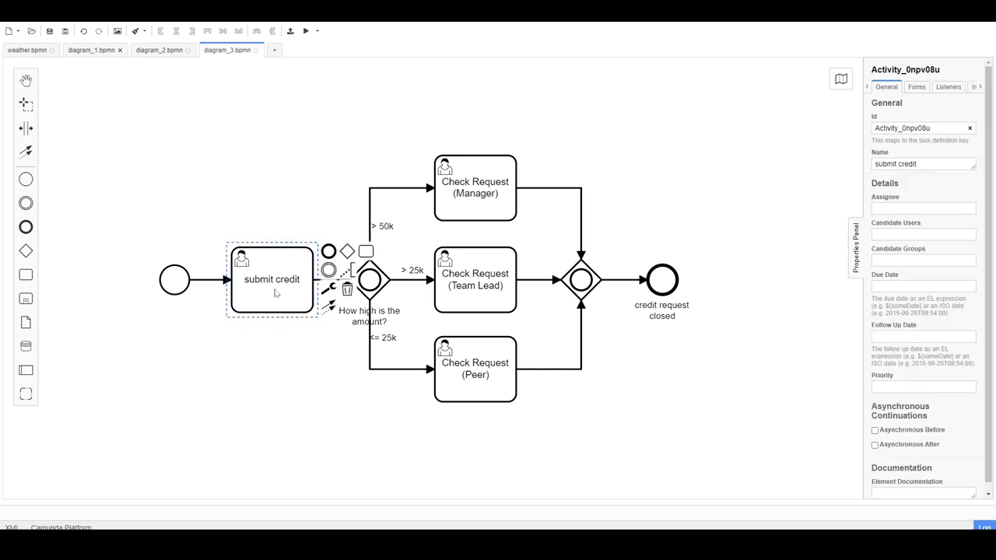
pyautogui.click(287, 342)
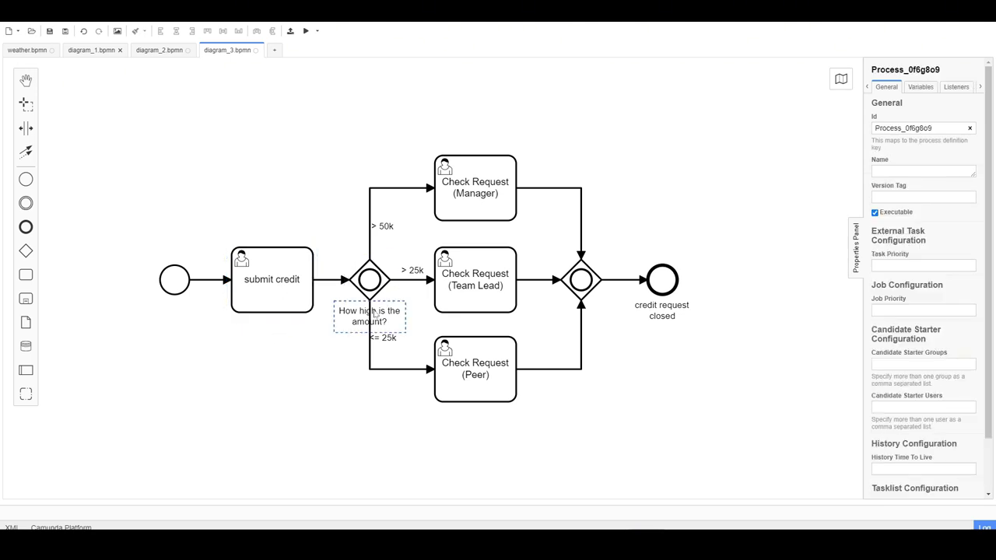
# Step: Examine the How high is the amount? gateway, the condition on its <= 25k flow, and the Check Request (Peer) task
pyautogui.click(360, 319)
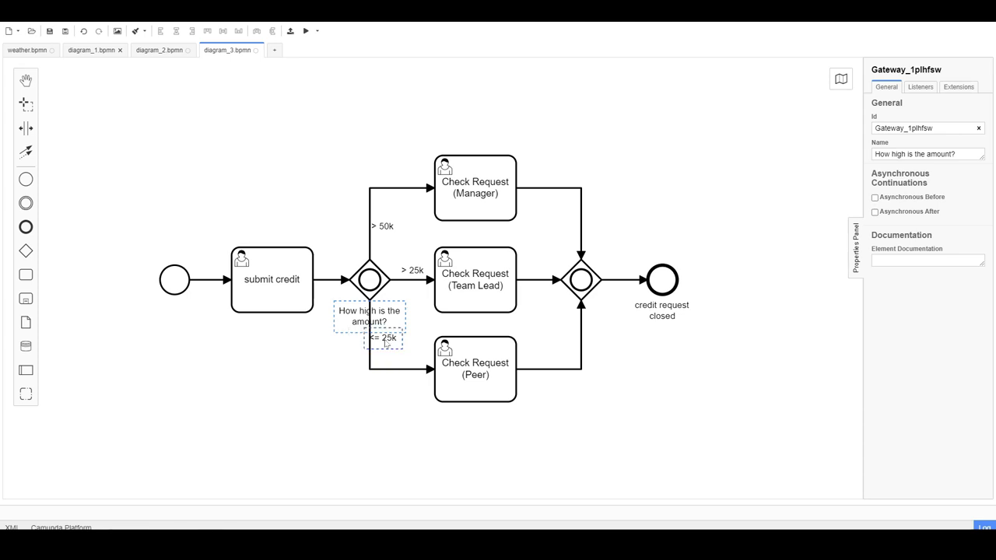
pyautogui.click(385, 339)
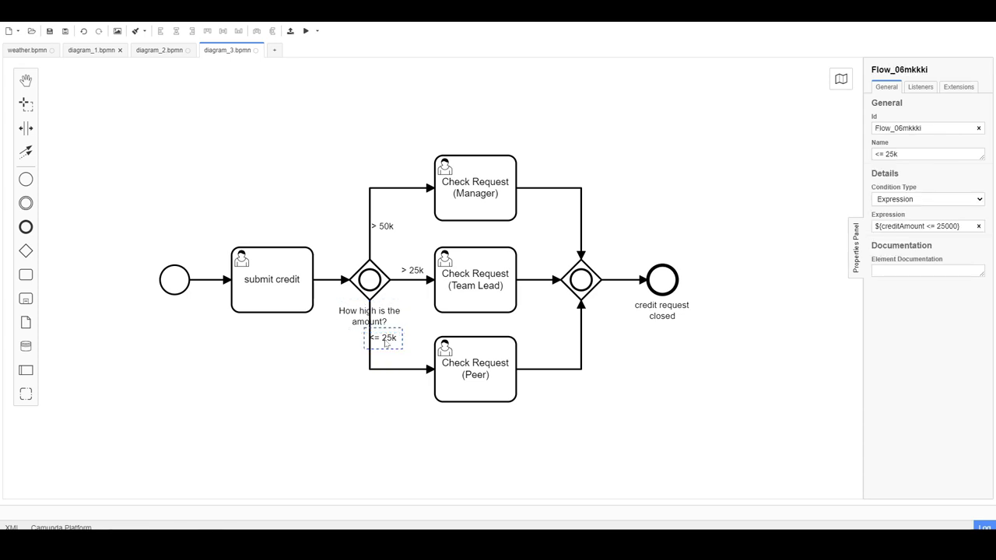
pyautogui.click(474, 378)
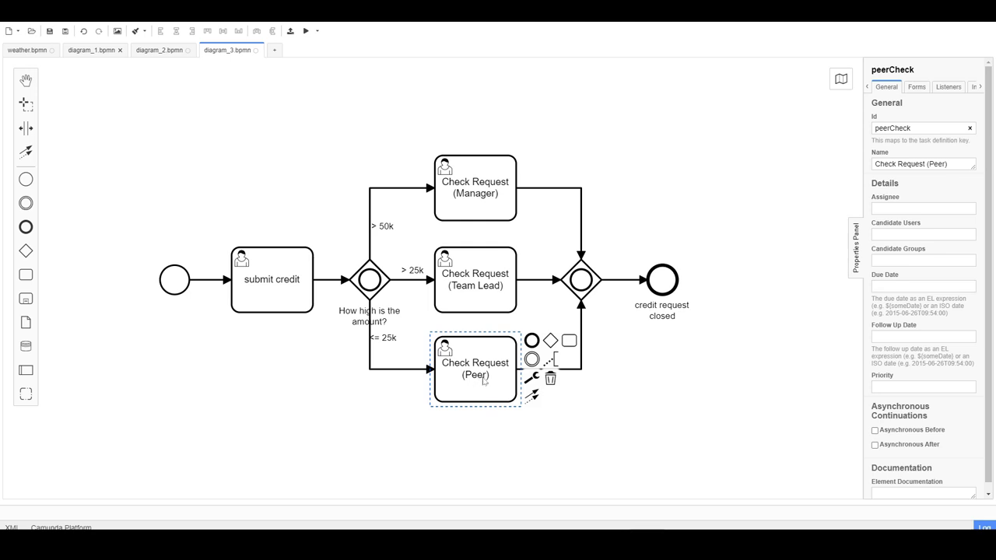
pyautogui.click(370, 283)
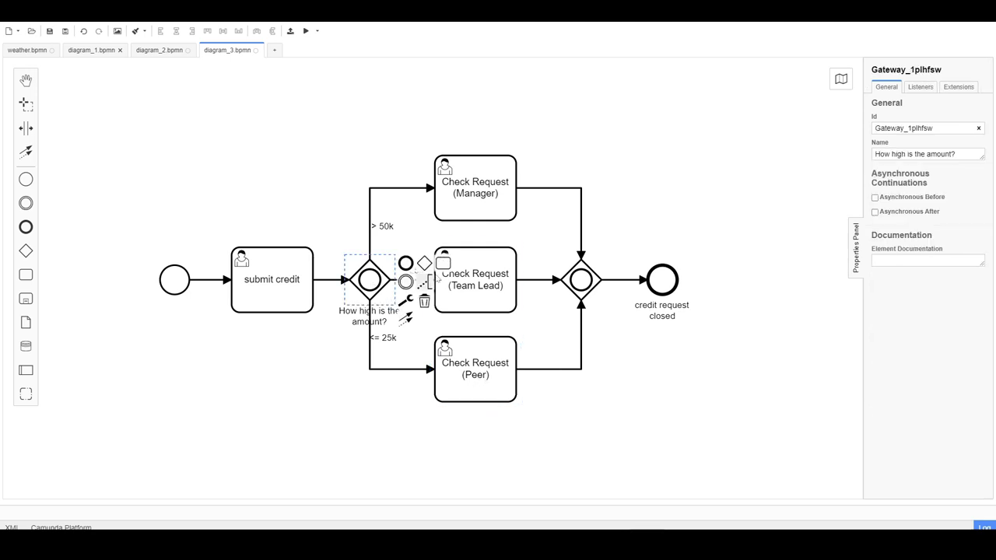
# Step: Examine the Check Request (Team Lead) task, the > 50k flow's condition, and the splitting How high is the amount? gateway
pyautogui.click(479, 285)
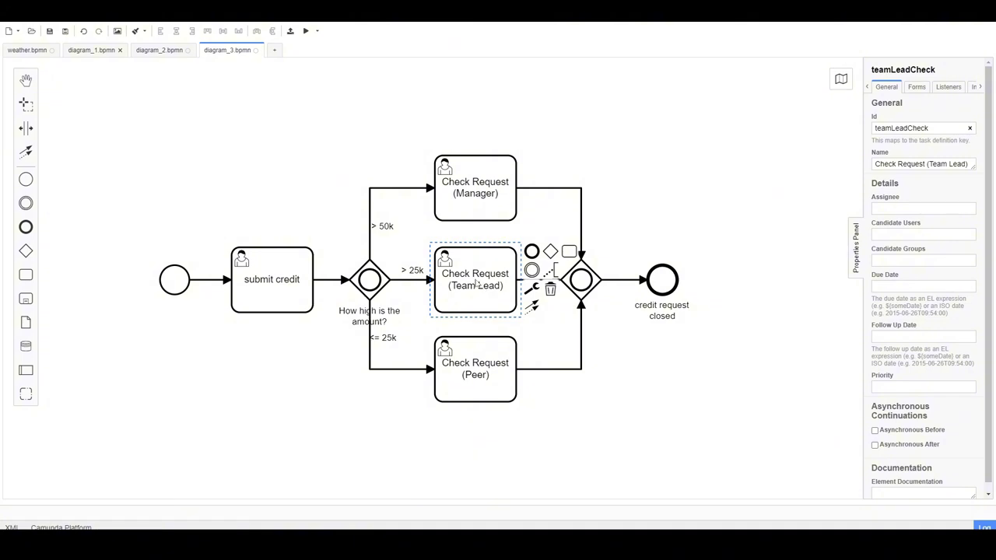
pyautogui.click(383, 233)
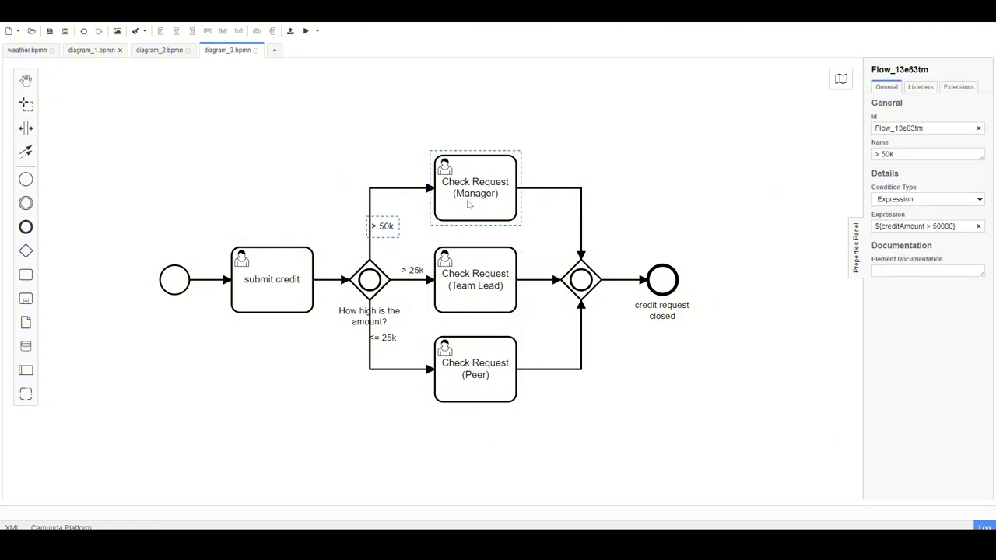
pyautogui.click(374, 282)
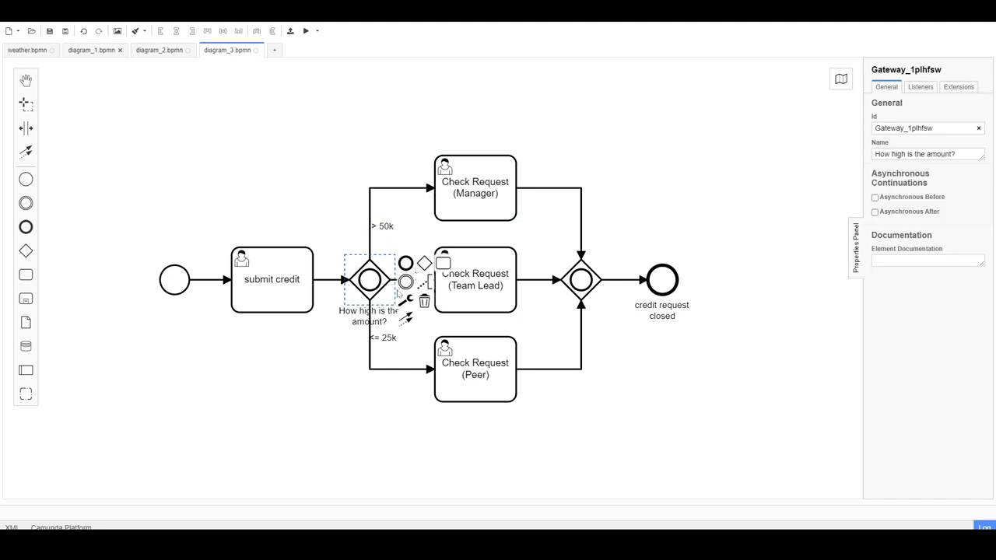
pyautogui.click(412, 326)
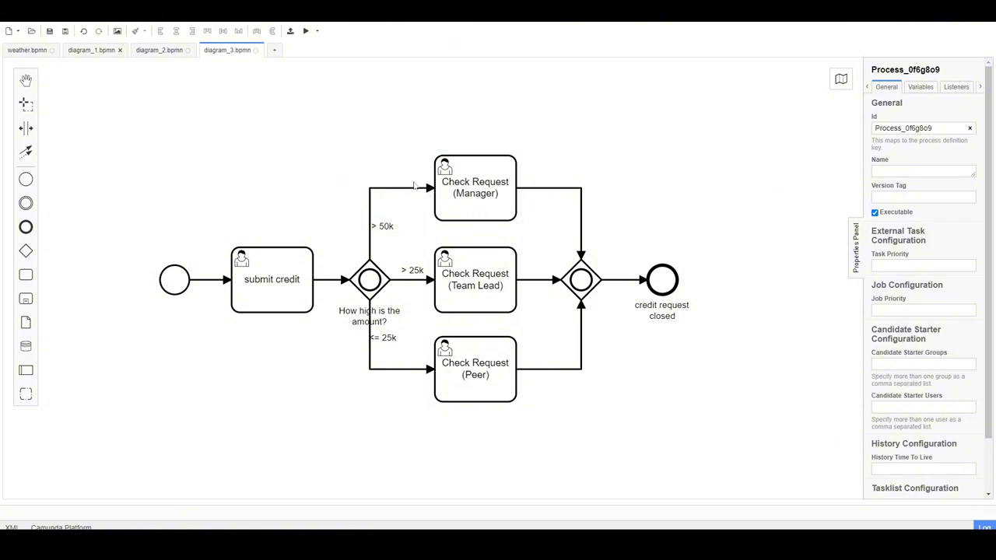
# Step: Compare the condition expressions on the > 50k and > 25k flows, and inspect the Team Lead and Manager check tasks they lead to
pyautogui.click(388, 227)
pyautogui.click(409, 269)
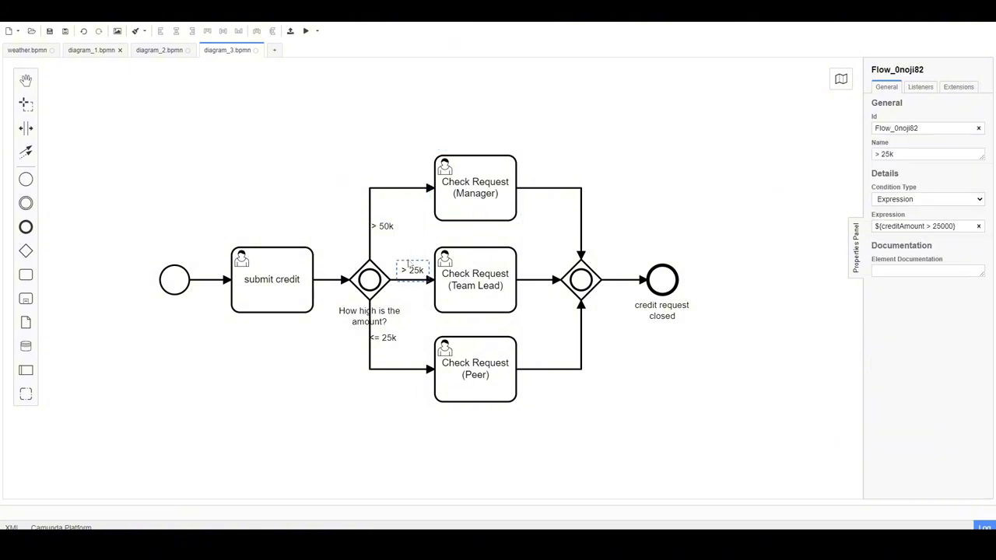
pyautogui.click(383, 232)
pyautogui.click(412, 270)
pyautogui.click(388, 231)
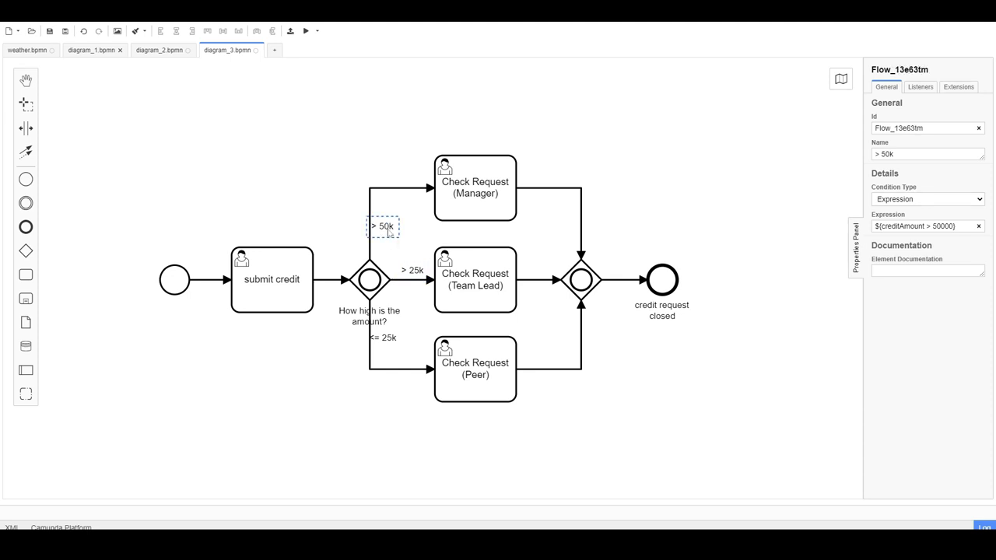
pyautogui.click(421, 271)
pyautogui.click(381, 226)
pyautogui.click(413, 271)
pyautogui.click(454, 270)
pyautogui.click(473, 204)
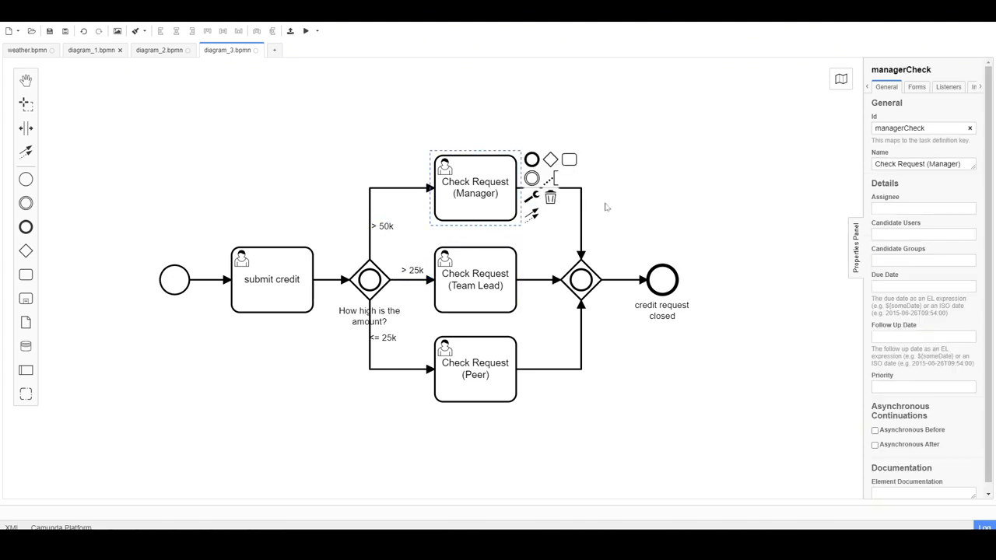
pyautogui.click(639, 208)
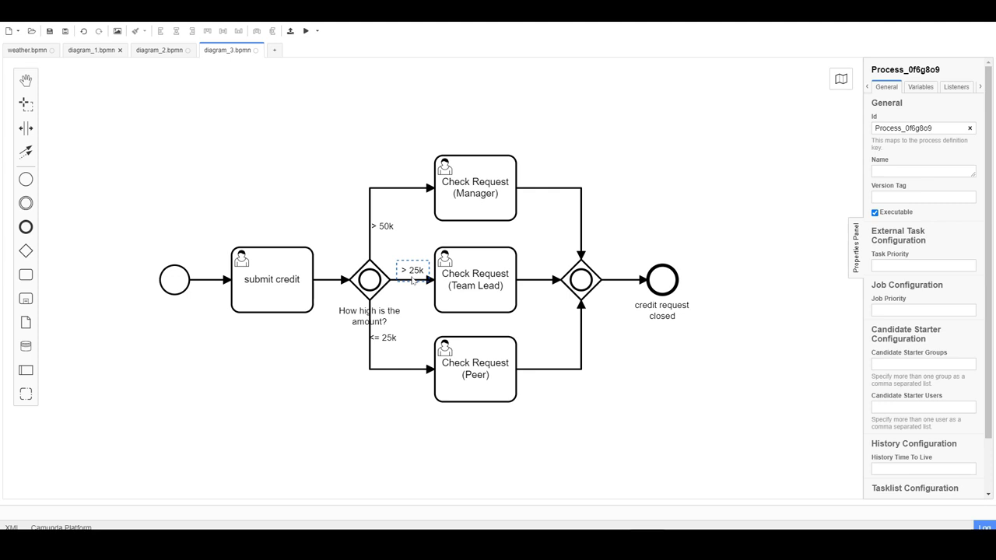
# Step: Compare the exclusive Outcome? gateway's approved and rejected flows in diagram_1 with the inclusive gateway's <= 25k flow in diagram_3
pyautogui.click(87, 49)
pyautogui.click(647, 212)
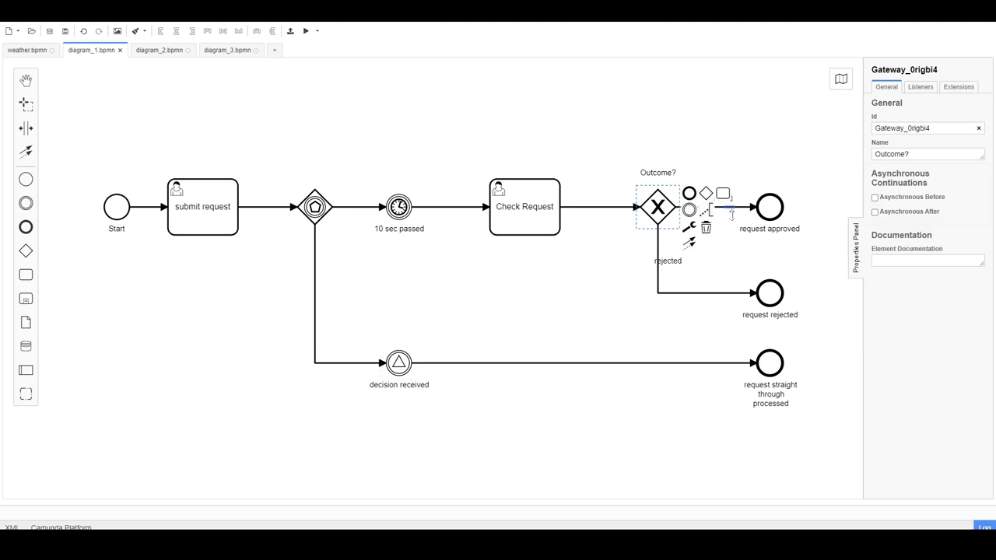
pyautogui.click(731, 208)
pyautogui.click(714, 293)
pyautogui.click(721, 208)
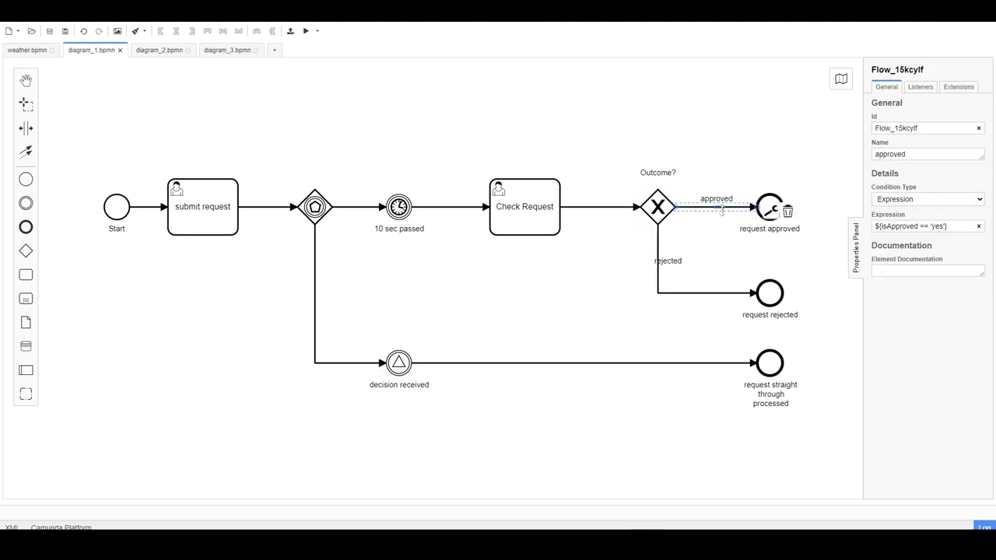
pyautogui.click(218, 51)
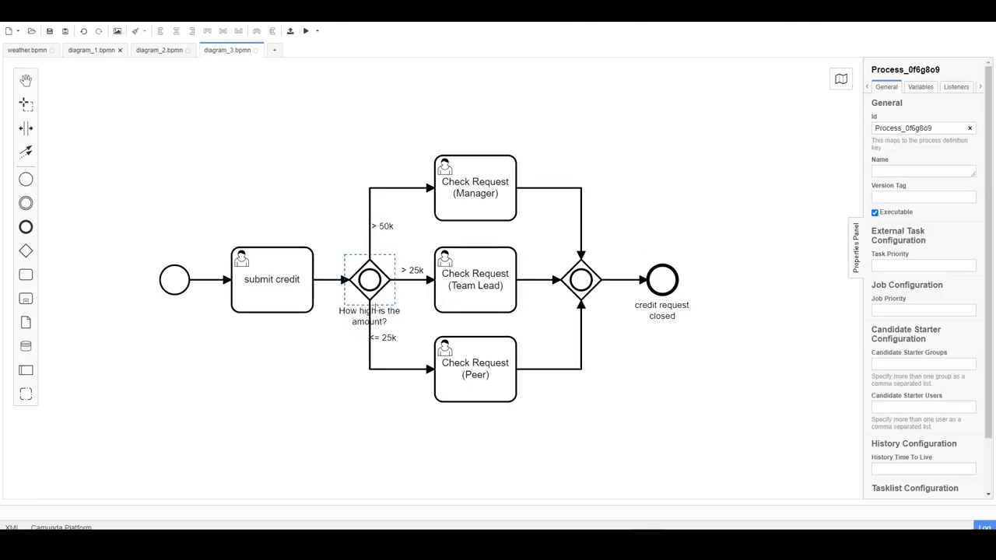
pyautogui.click(371, 354)
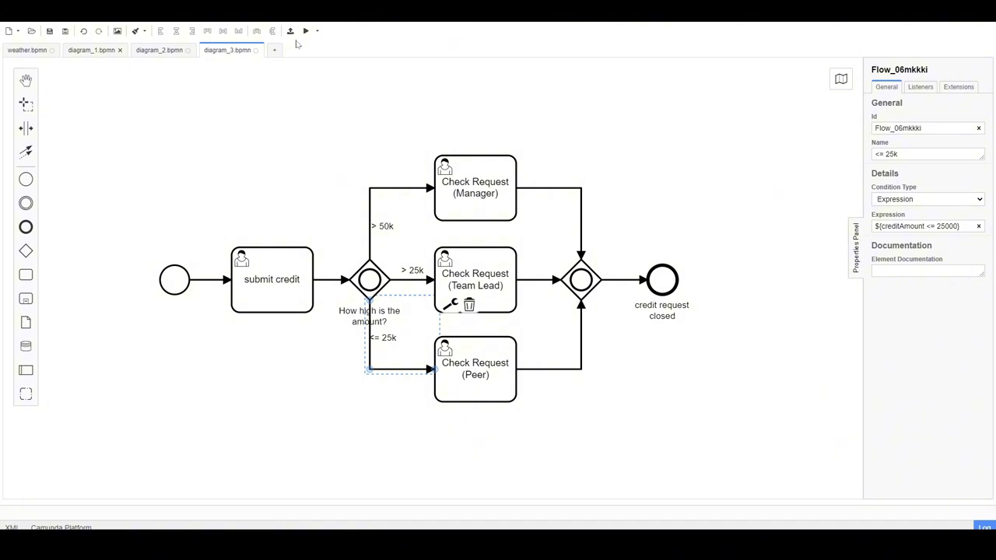
# Step: Start a process instance of diagram_3 and open it in Camunda Cockpit
pyautogui.click(306, 31)
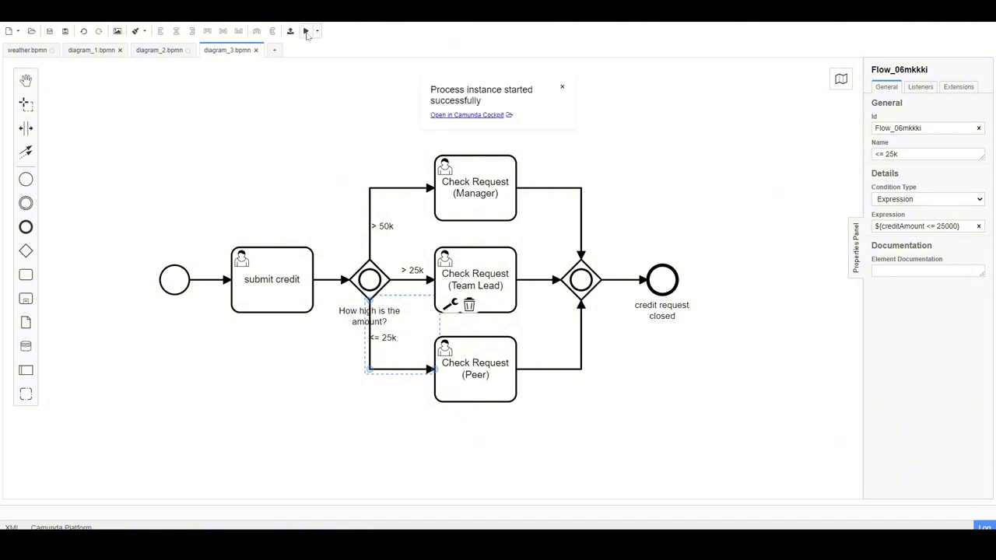
pyautogui.click(477, 117)
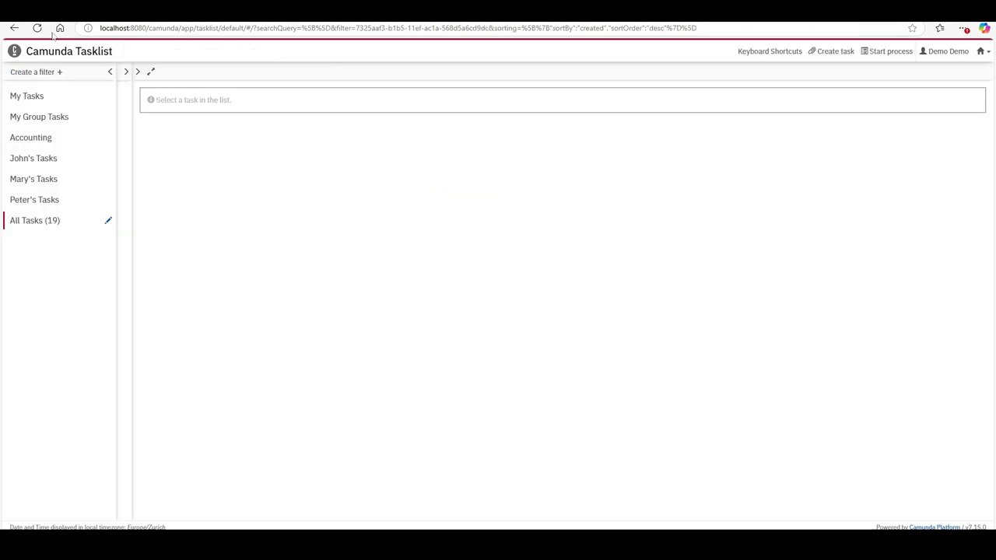
# Step: In Camunda Tasklist, claim and complete the submit credit task with a credit amount of 10000, and refresh the instance in Cockpit
pyautogui.click(36, 28)
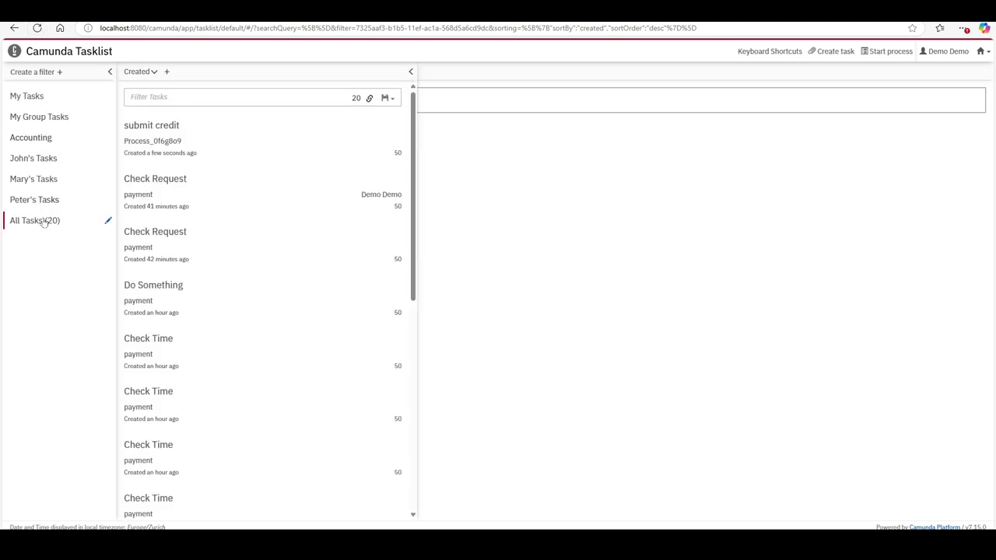
pyautogui.click(167, 134)
pyautogui.click(411, 72)
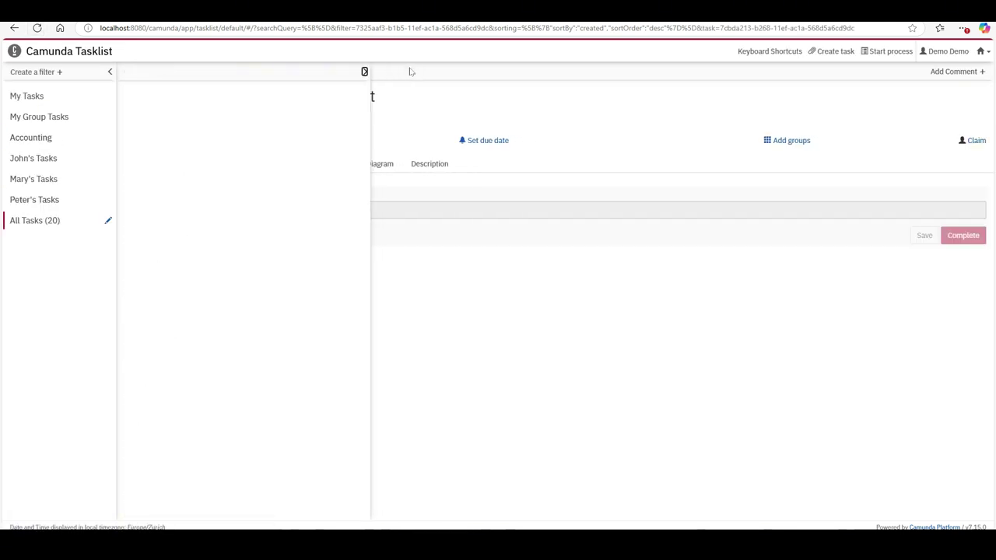
pyautogui.click(965, 141)
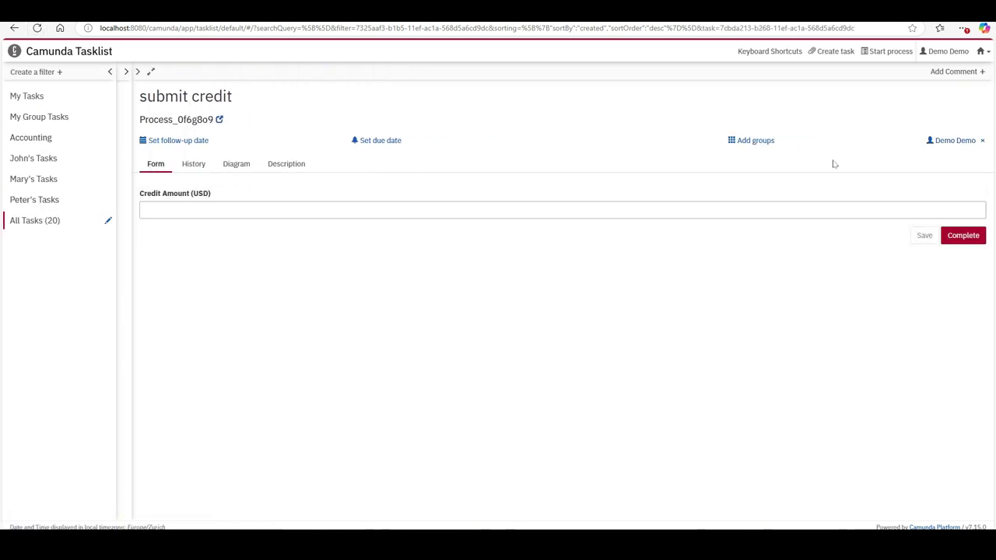
pyautogui.click(330, 211)
pyautogui.click(211, 242)
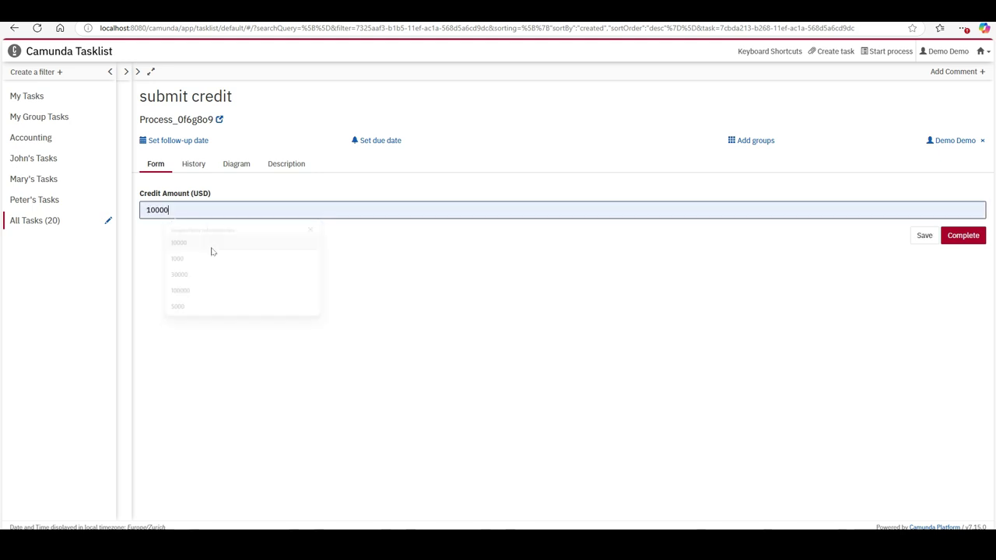
pyautogui.click(963, 236)
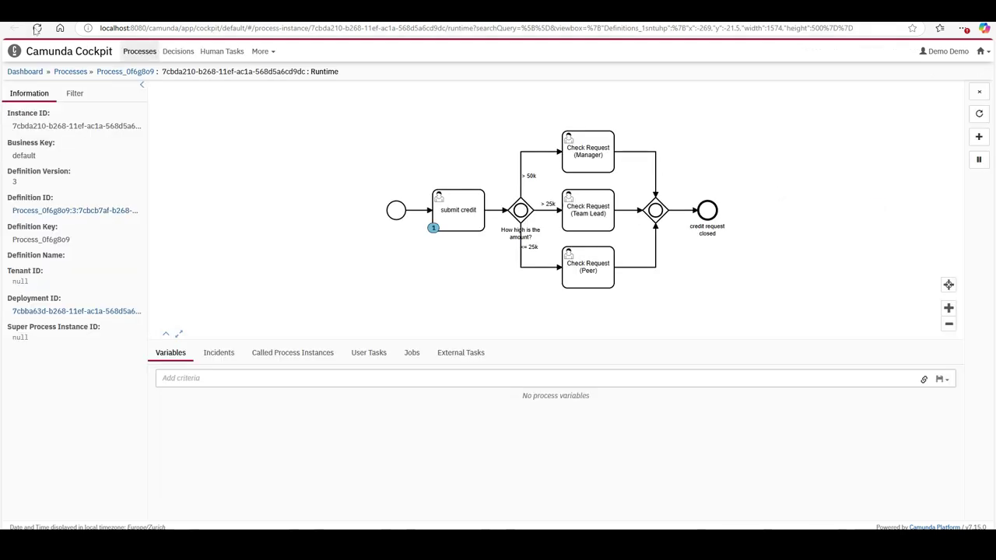
pyautogui.click(37, 29)
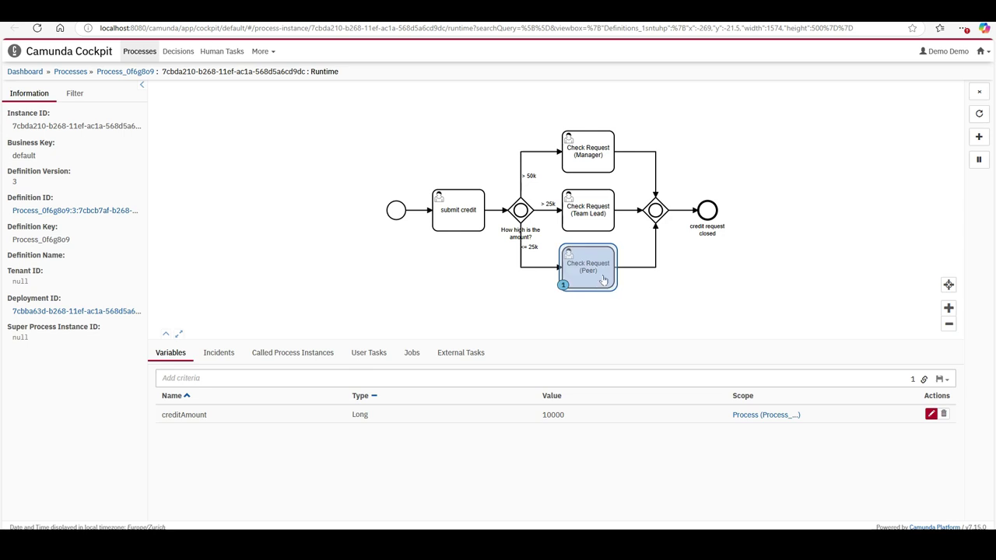
# Step: In Tasklist, claim and complete the Check Request (Peer) task with approval set to No, and refresh the instance in Cockpit
pyautogui.hotkey('ctrl', 'Tab')
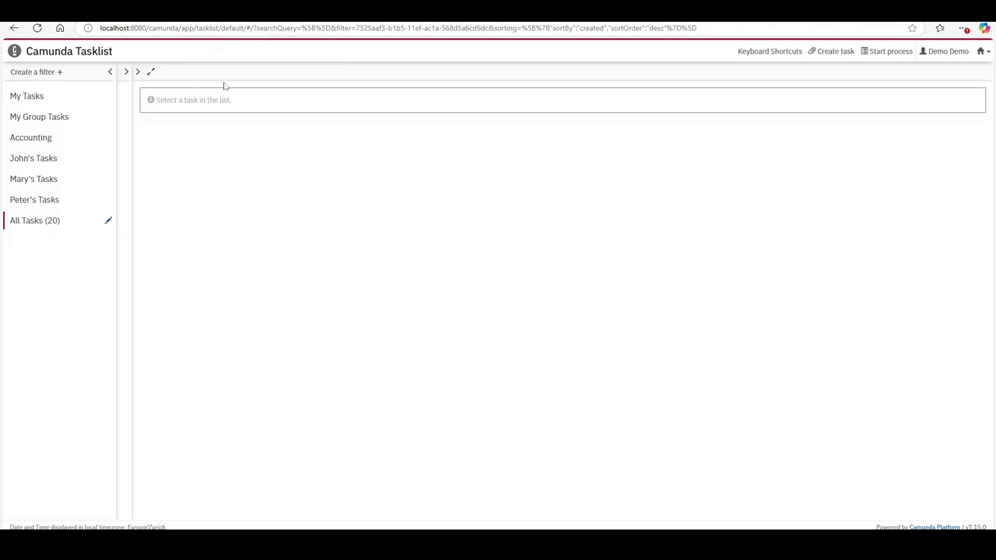
pyautogui.click(37, 28)
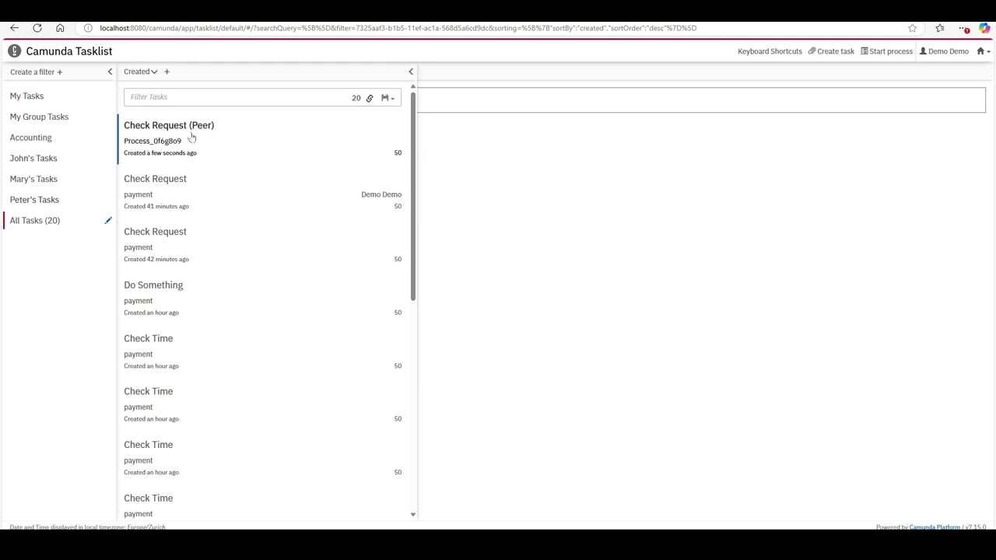
pyautogui.click(202, 135)
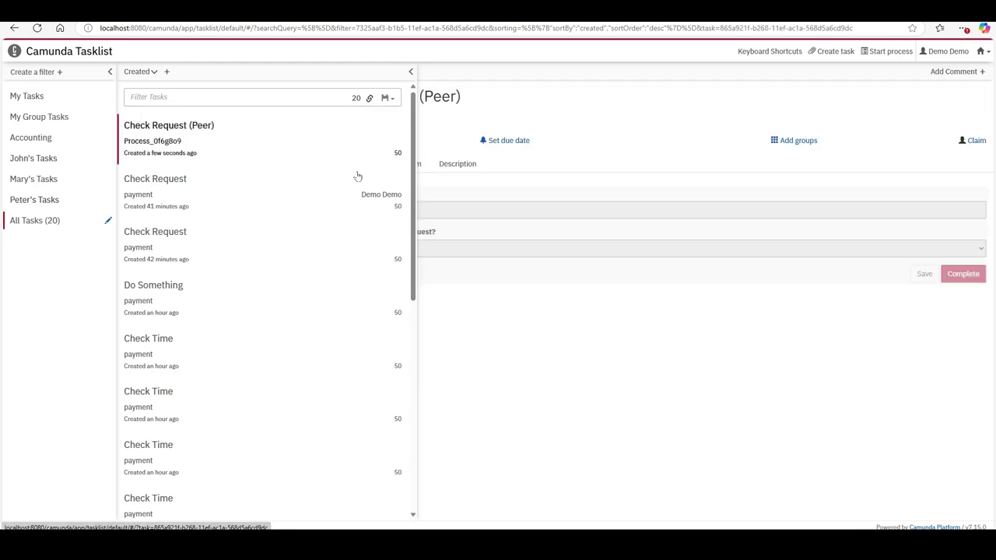
pyautogui.click(409, 72)
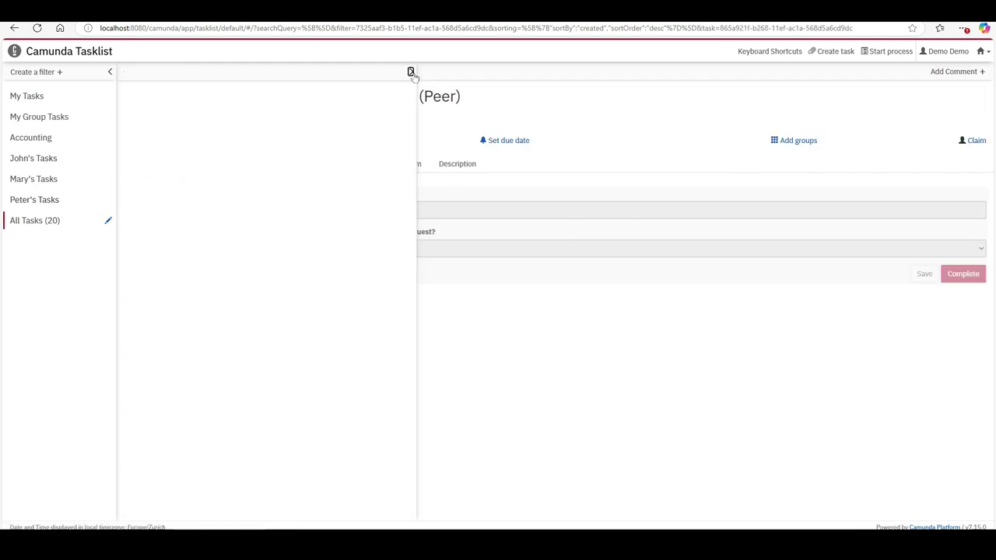
pyautogui.click(972, 140)
pyautogui.click(222, 253)
pyautogui.click(201, 279)
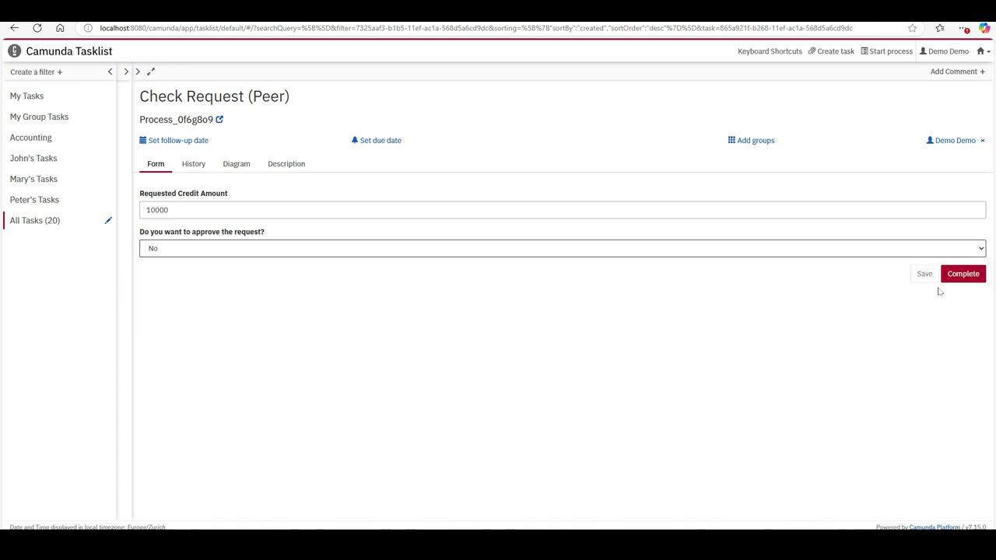
pyautogui.click(962, 275)
pyautogui.hotkey('ctrl', 'Tab')
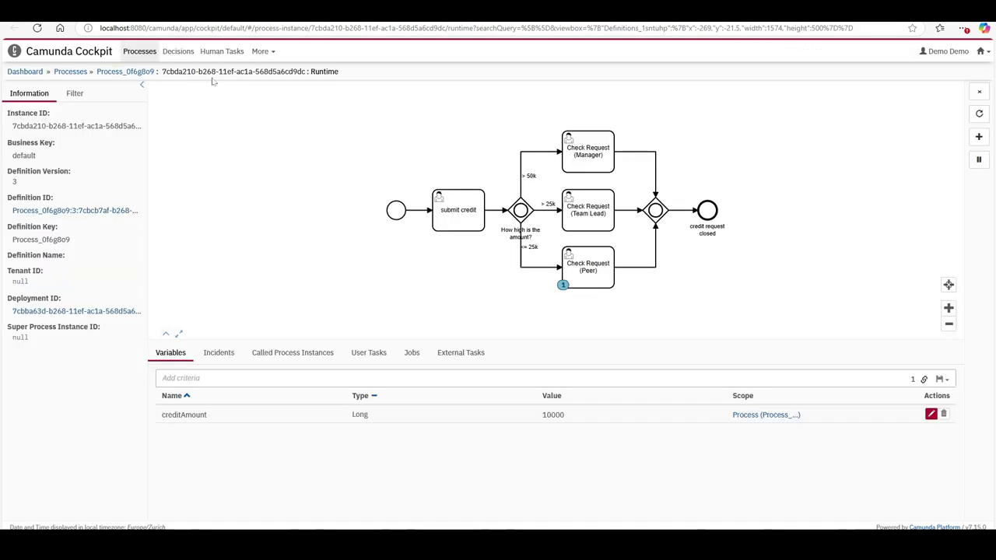
pyautogui.click(37, 28)
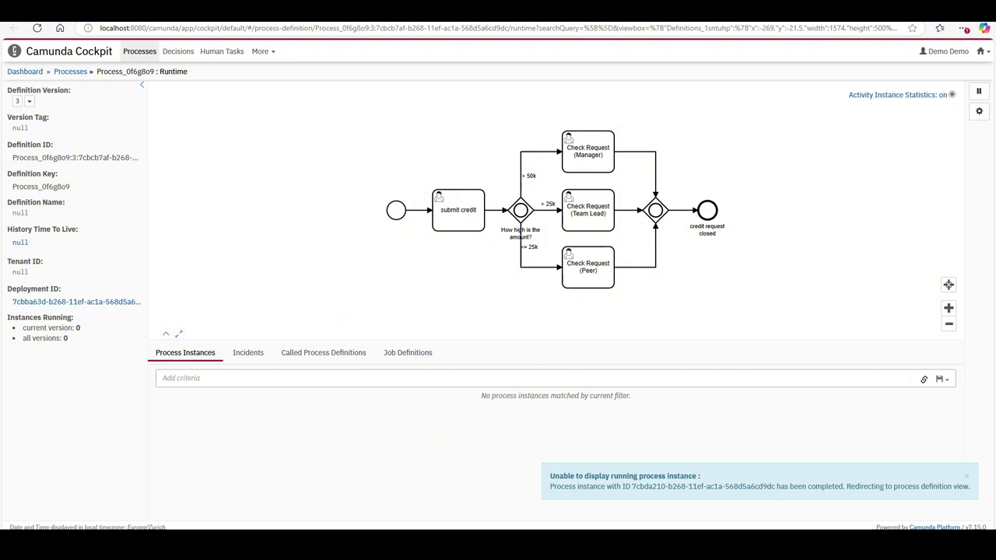
# Step: Switch back to Camunda Modeler, start another process instance of diagram_3, and open it in Cockpit
pyautogui.hotkey('ctrl', 'Tab')
pyautogui.hotkey('ctrl', 'Tab')
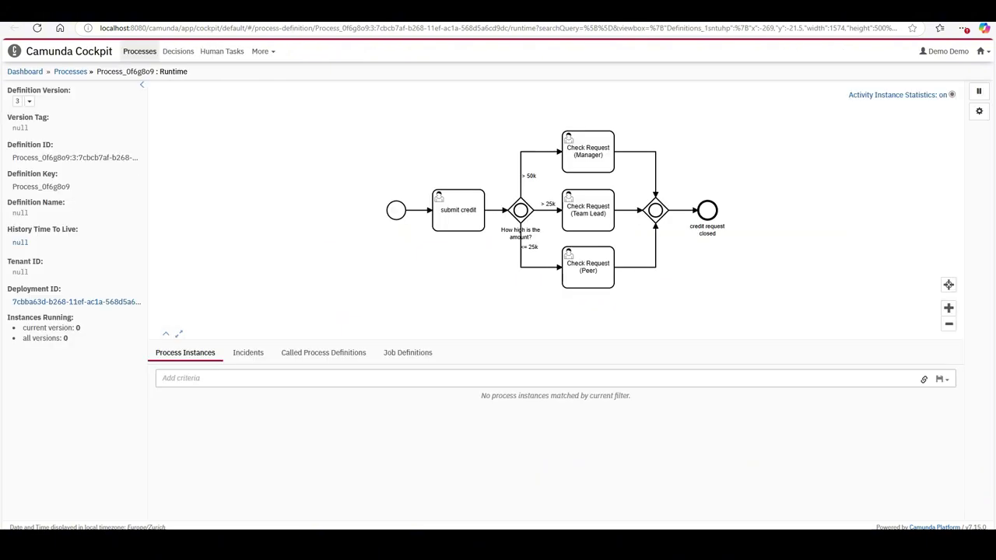
pyautogui.hotkey('ctrl', 'Tab')
pyautogui.hotkey('alt', 'Tab')
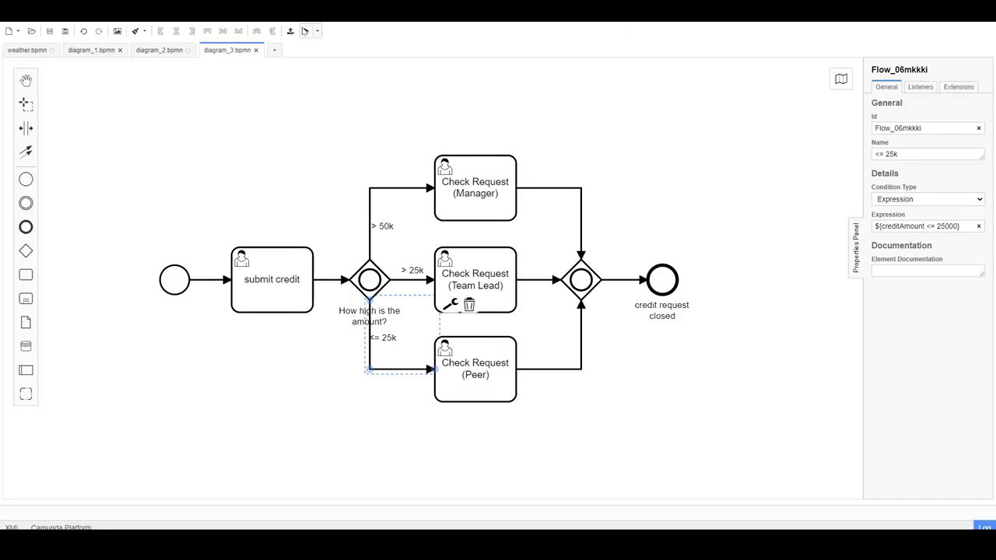
pyautogui.click(305, 31)
pyautogui.click(482, 116)
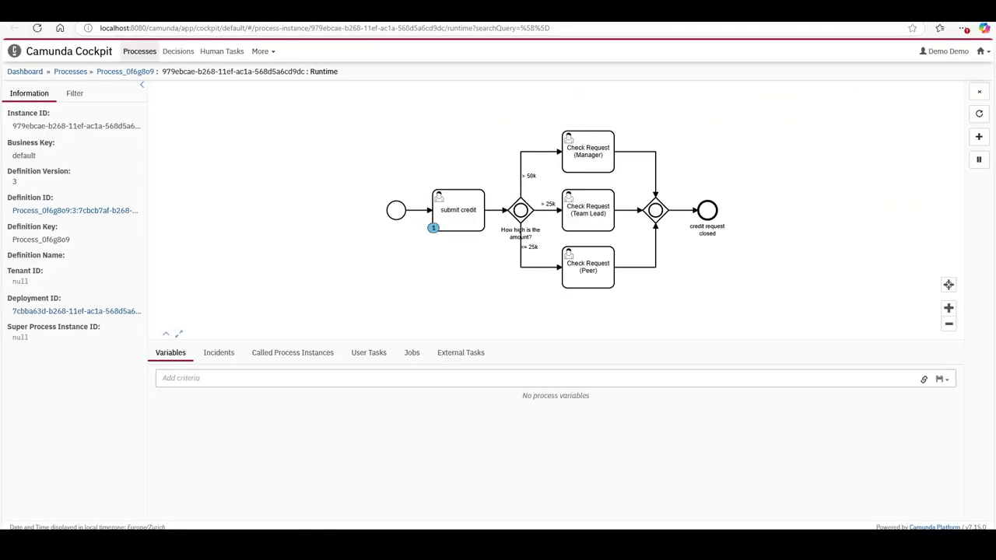
# Step: In Tasklist, claim the second instance's submit credit task and complete it with a credit amount of 30000
pyautogui.hotkey('ctrl', 'Tab')
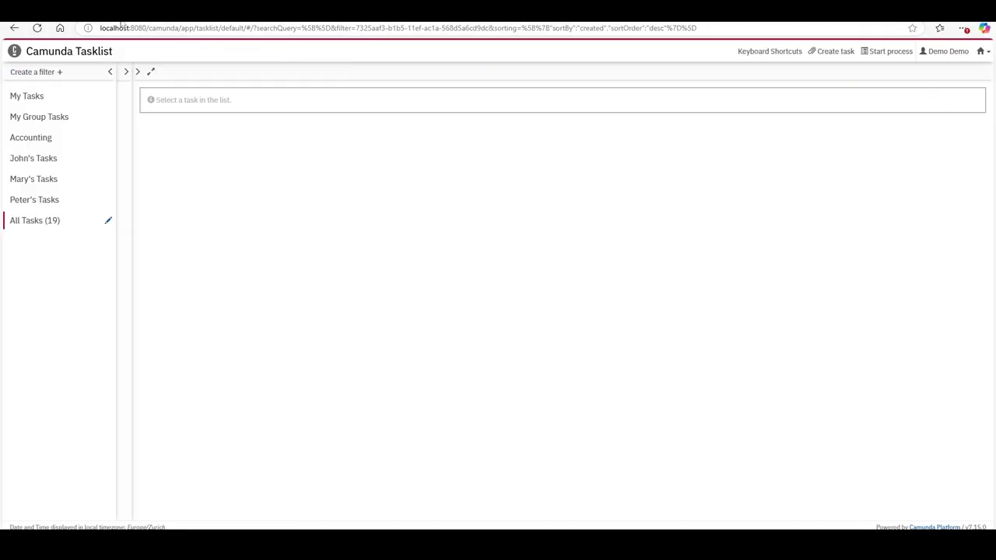
pyautogui.click(37, 27)
pyautogui.click(216, 142)
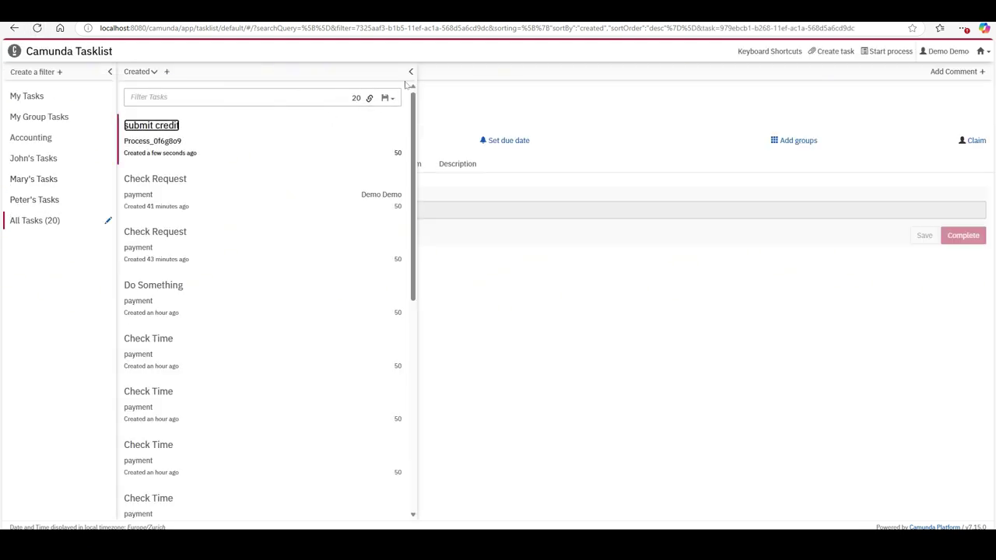
pyautogui.click(411, 71)
pyautogui.click(975, 141)
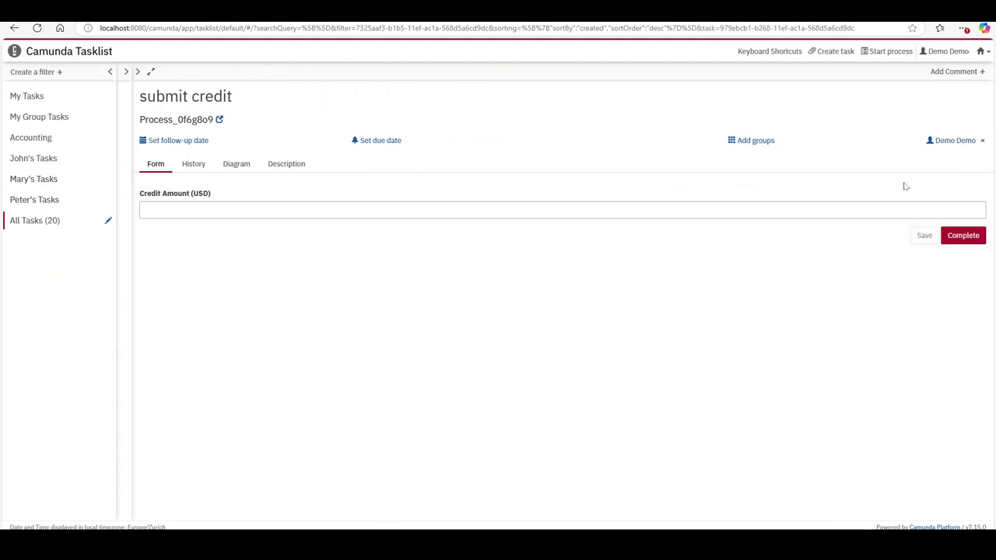
pyautogui.click(256, 209)
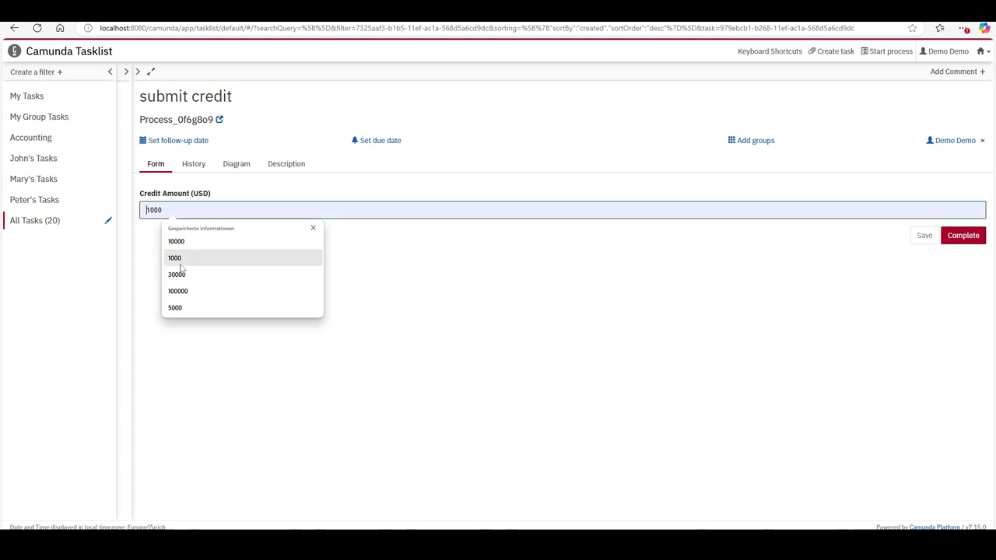
pyautogui.click(254, 271)
pyautogui.click(963, 237)
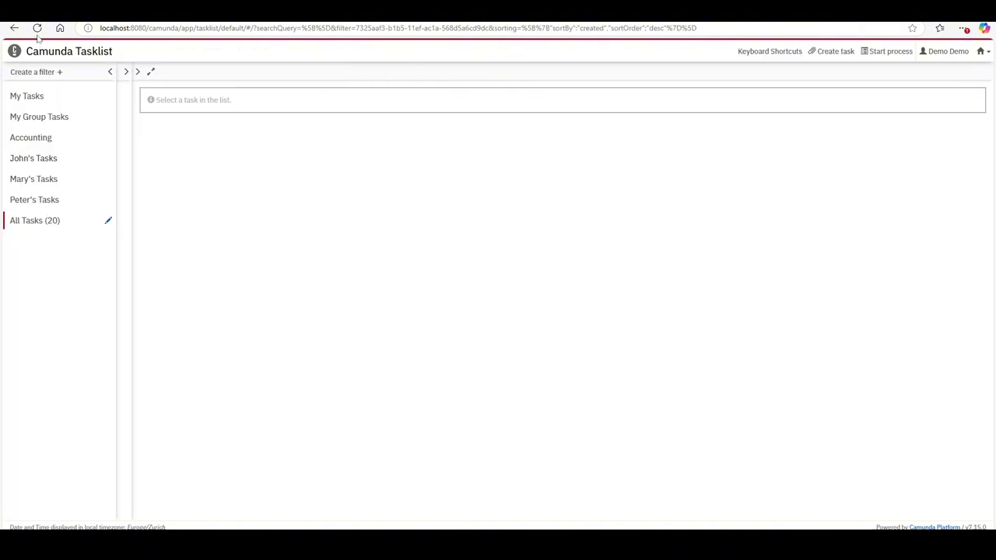
# Step: In Tasklist, claim and complete the Check Request (Team Lead) task with approval set to No, and return to the instance in Cockpit
pyautogui.click(37, 29)
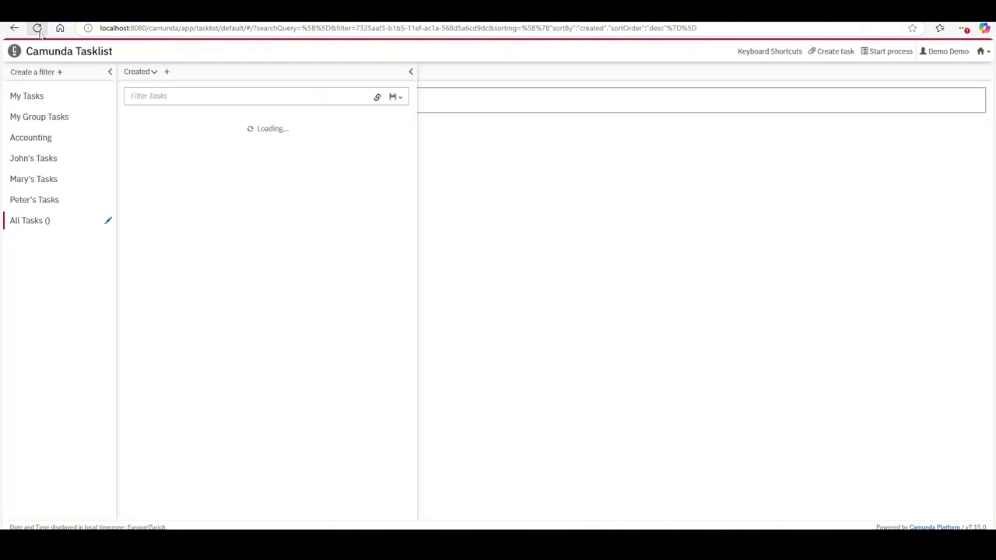
pyautogui.click(187, 158)
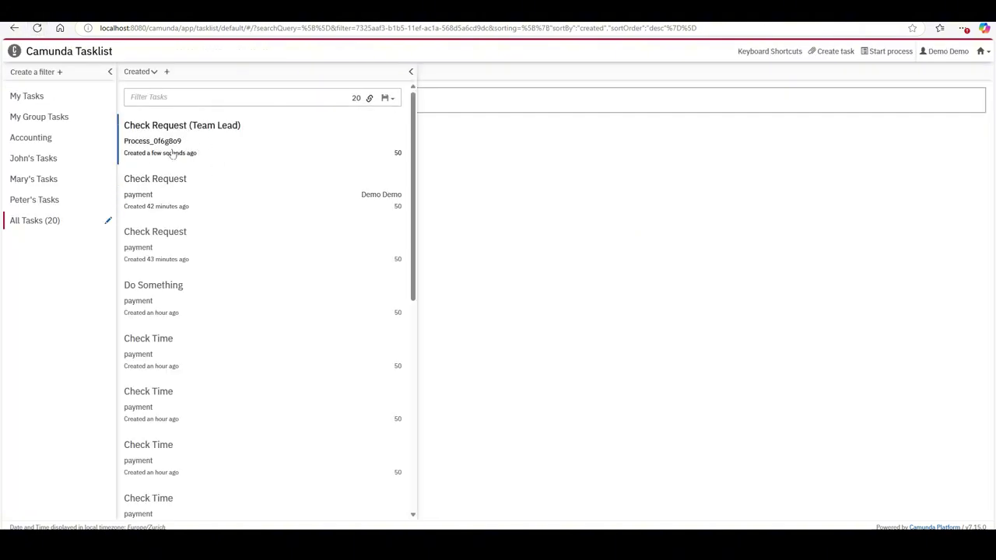
pyautogui.click(413, 72)
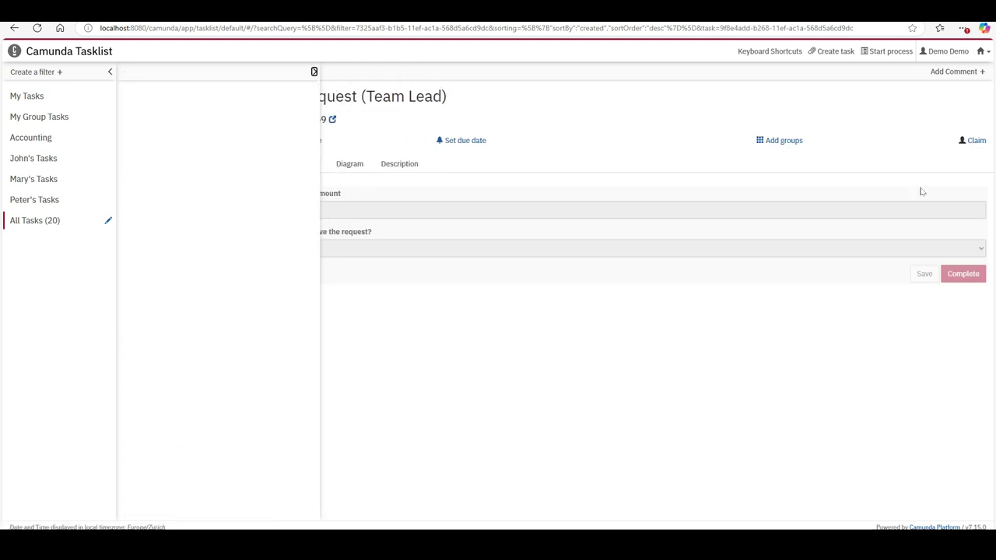
pyautogui.click(973, 141)
pyautogui.click(249, 252)
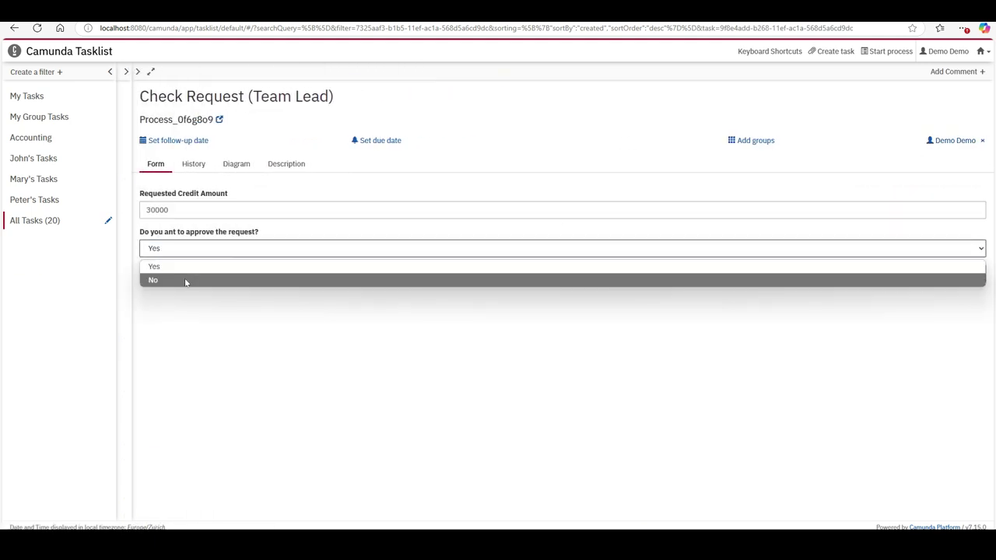
pyautogui.click(187, 283)
pyautogui.click(963, 273)
pyautogui.hotkey('ctrl', 'Tab')
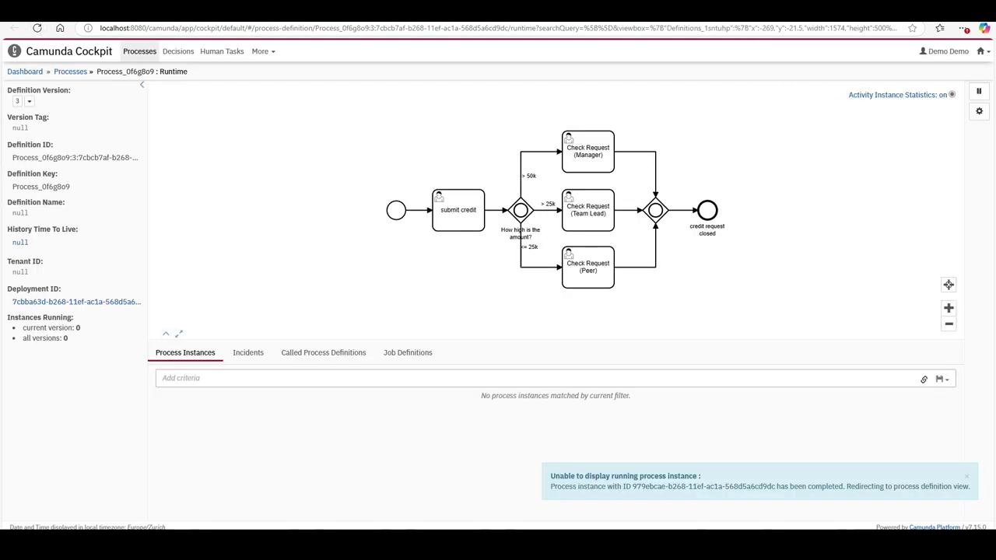
# Step: Switch to Camunda Modeler, start a third process instance of diagram_3, and open it in Cockpit
pyautogui.hotkey('alt', 'Tab')
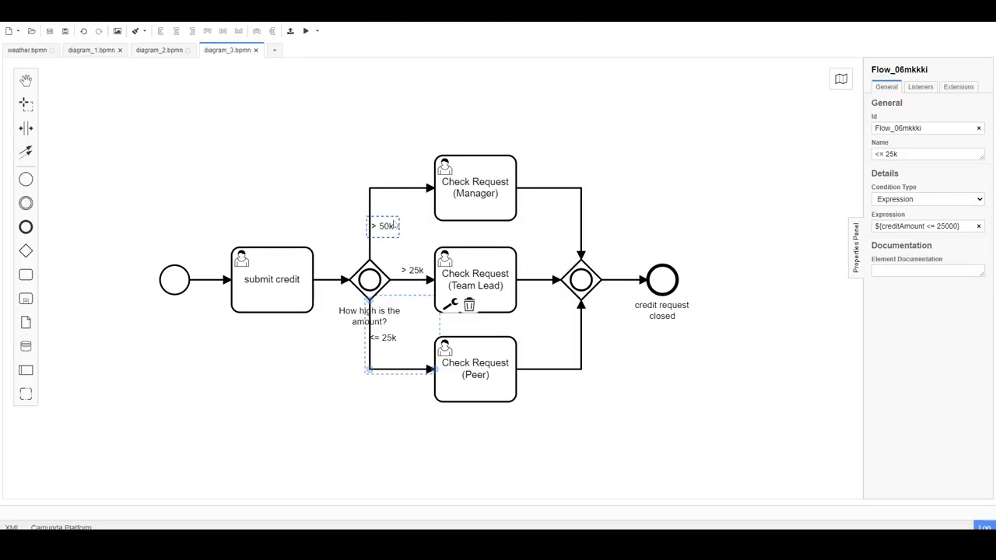
pyautogui.click(305, 31)
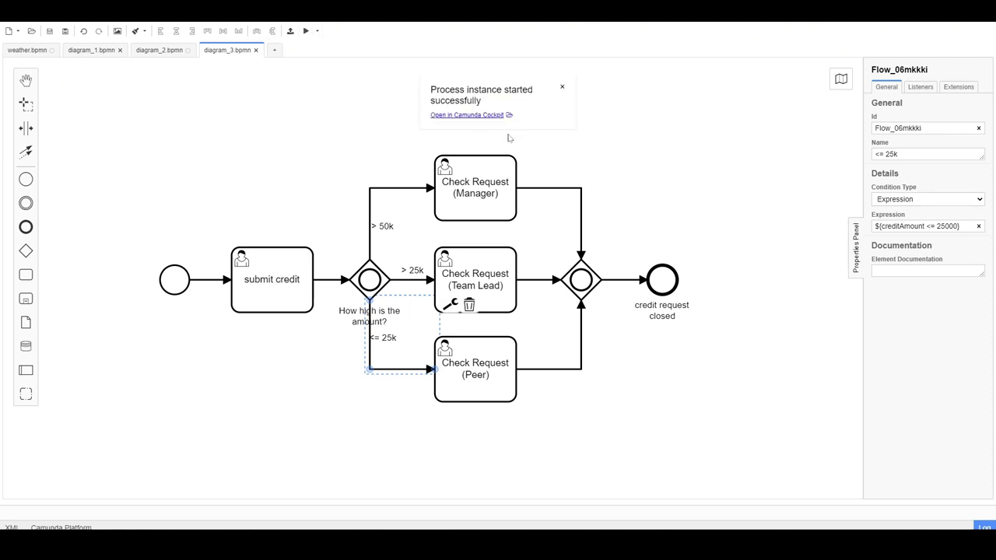
pyautogui.click(498, 117)
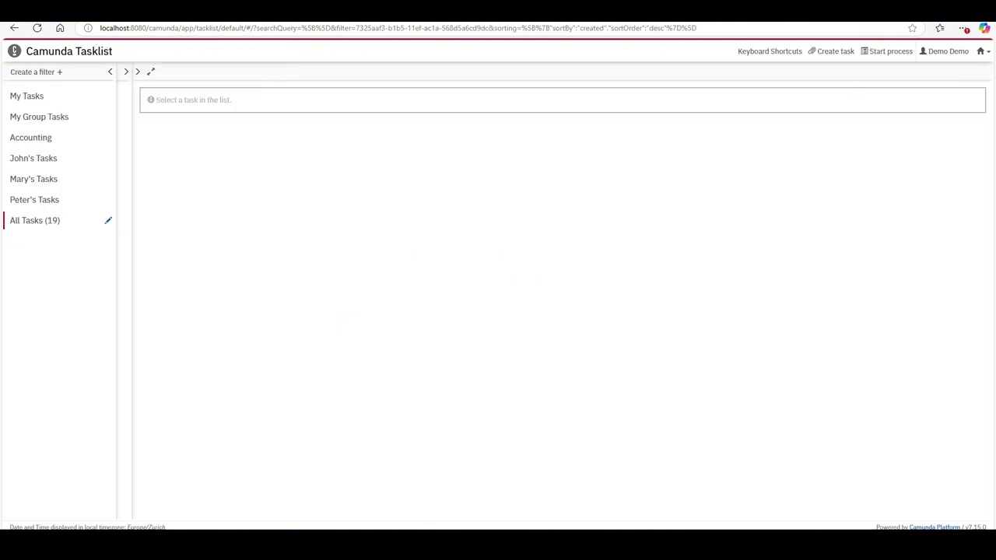
# Step: In Tasklist, claim and complete the submit credit task with a credit amount of 100000, and select the Team Lead check in Cockpit's diagram
pyautogui.click(36, 28)
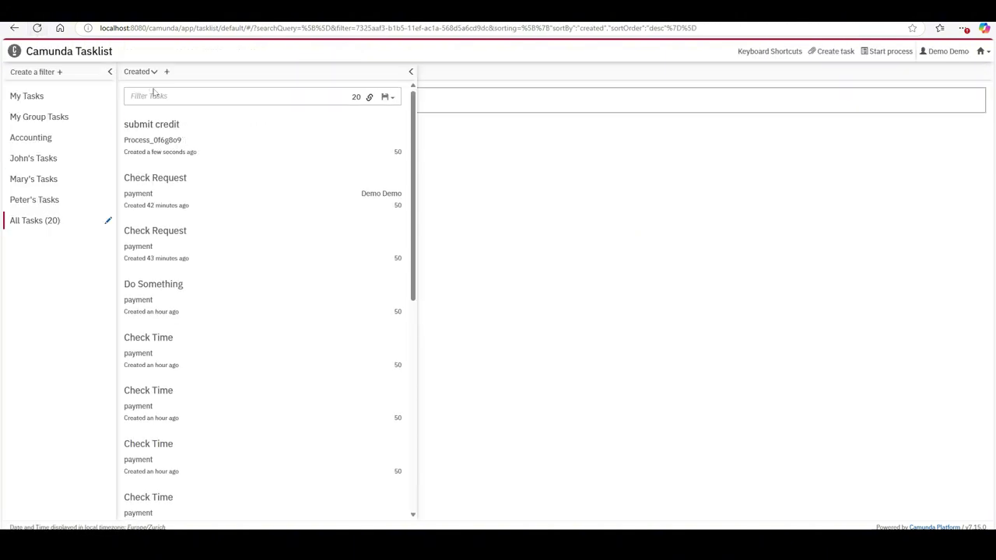
pyautogui.click(153, 138)
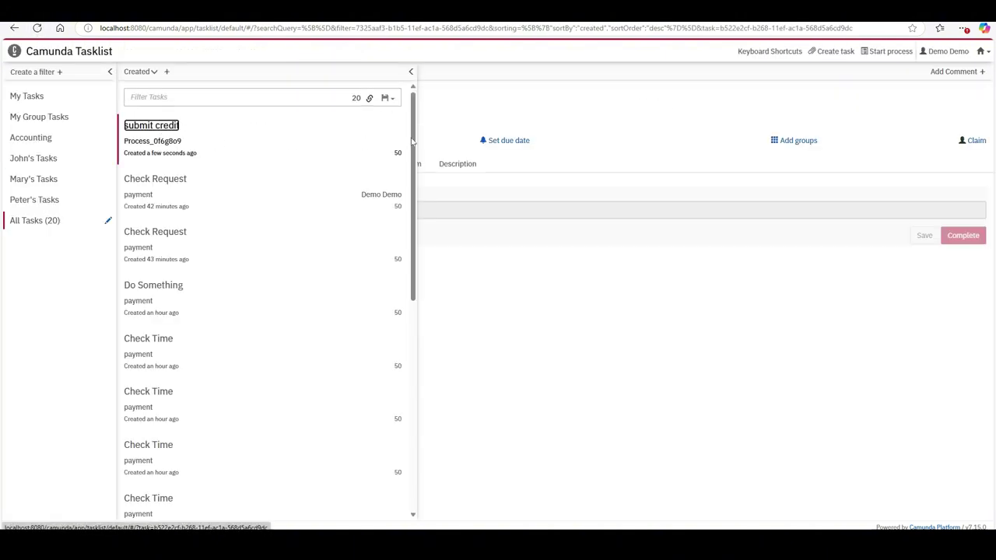
pyautogui.click(411, 72)
pyautogui.click(974, 141)
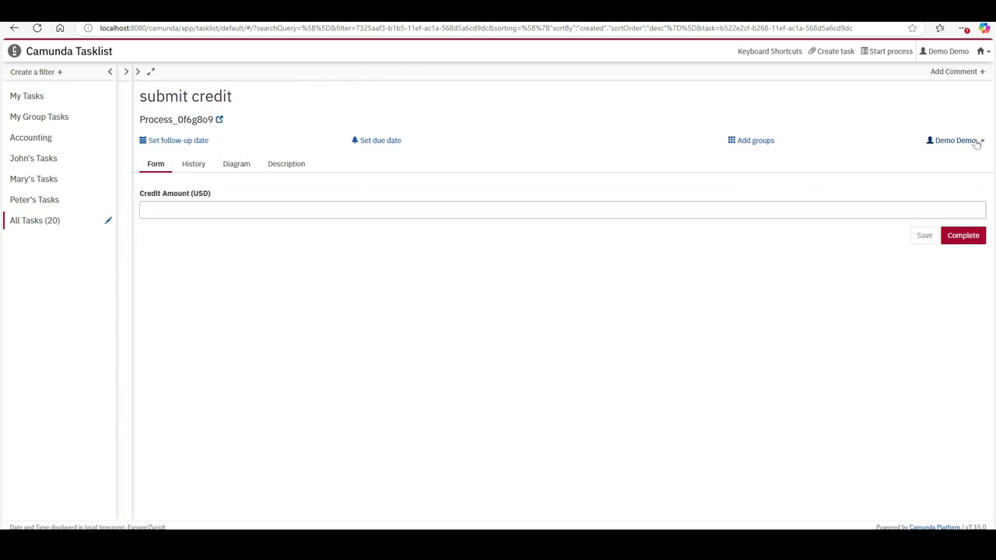
pyautogui.click(279, 210)
pyautogui.write('1')
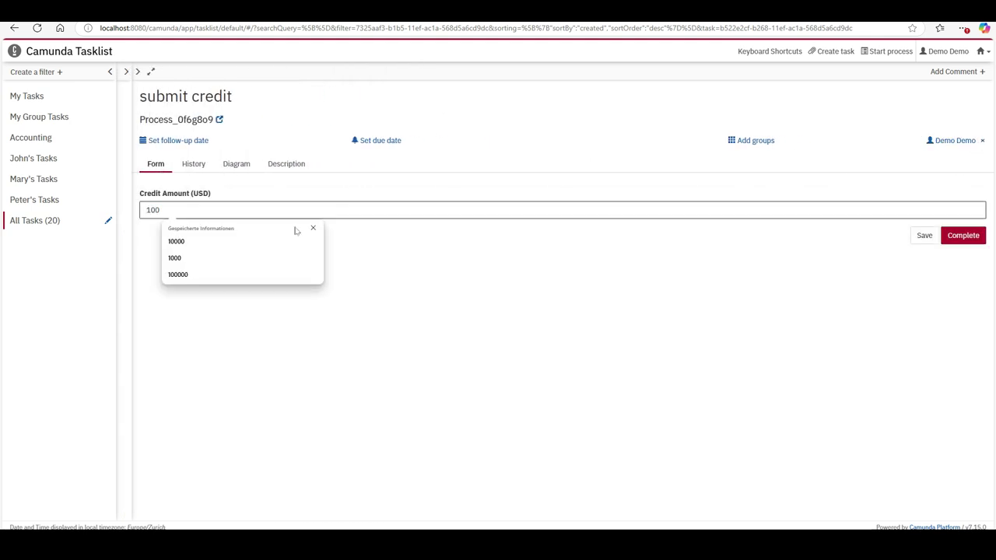
pyautogui.write('000')
pyautogui.click(269, 274)
pyautogui.click(963, 235)
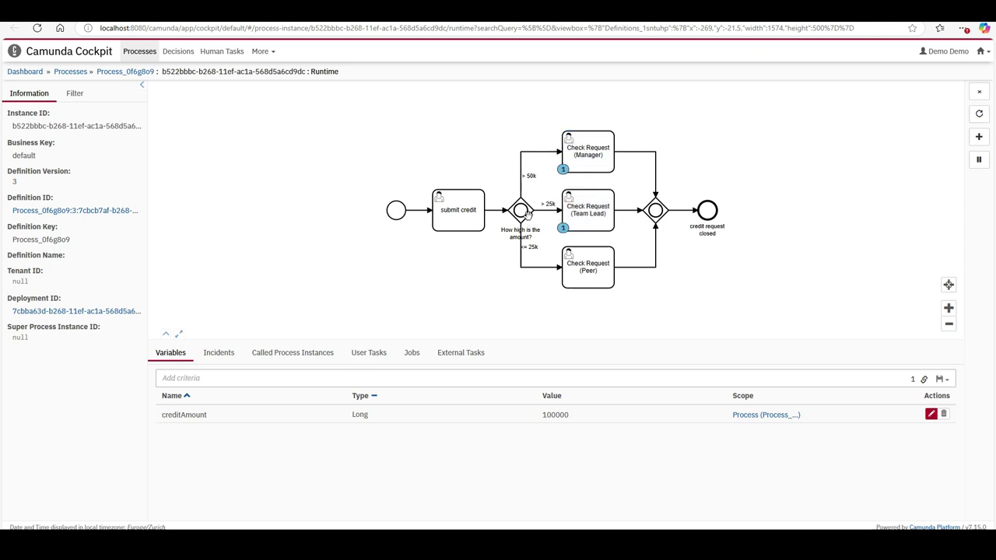
pyautogui.click(587, 224)
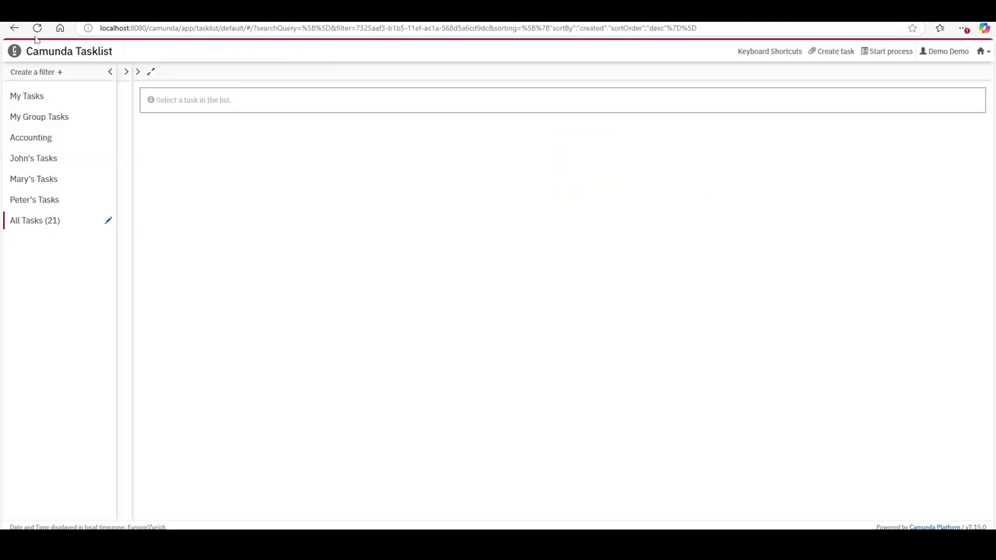
# Step: Claim and complete the 100000 request's Team Lead check with approval No in Tasklist, and inspect the joining inclusive gateway in the refreshed Cockpit instance
pyautogui.click(36, 28)
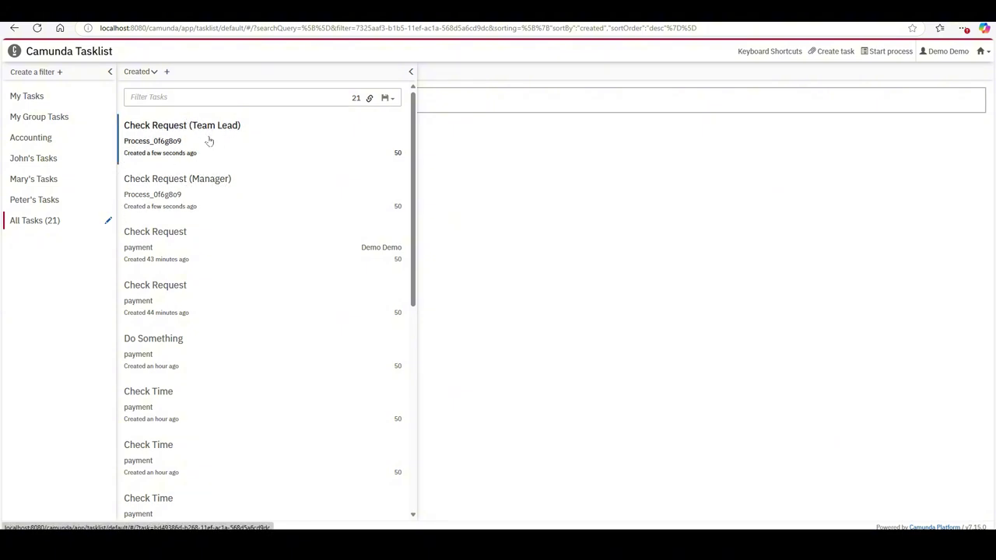
pyautogui.click(209, 141)
pyautogui.click(410, 71)
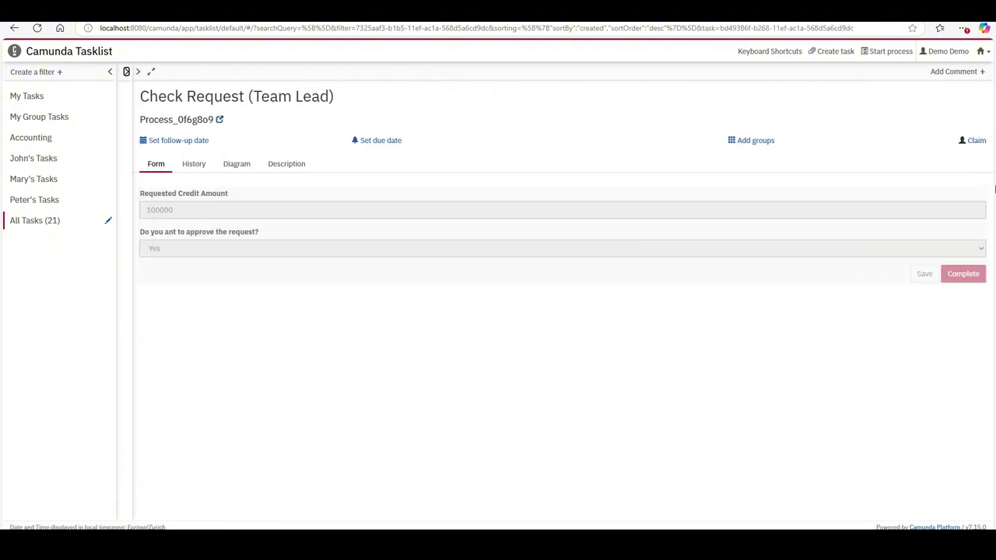
pyautogui.click(976, 140)
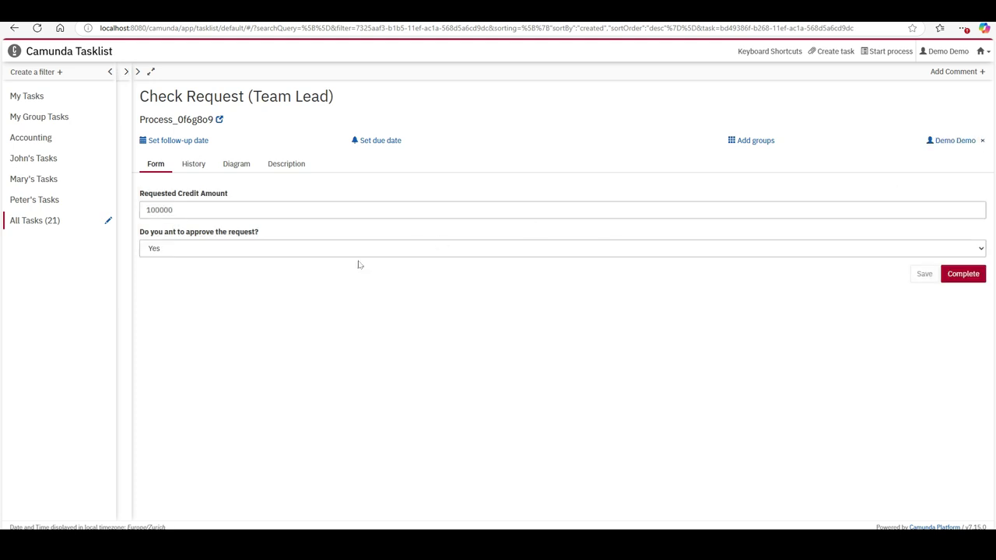
pyautogui.click(340, 252)
pyautogui.click(289, 280)
pyautogui.click(963, 274)
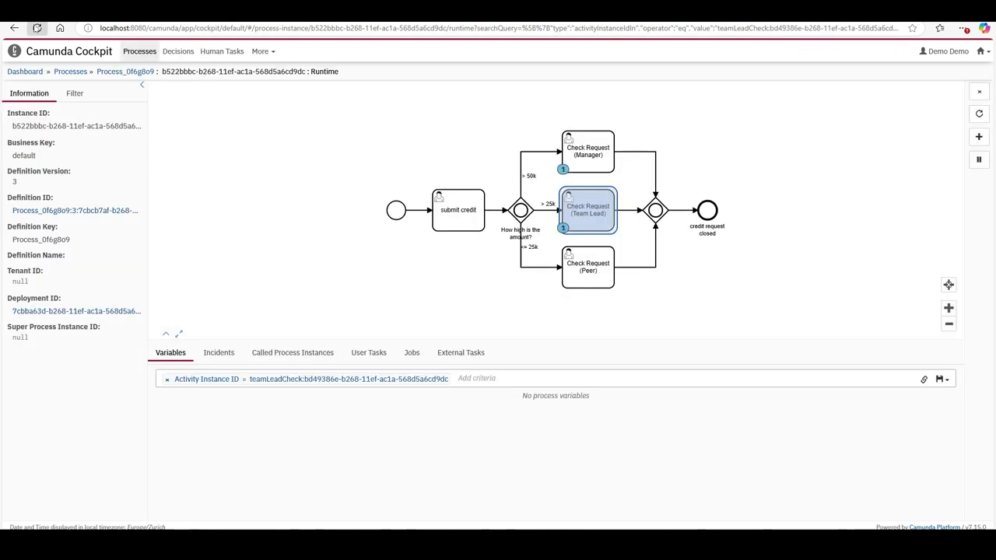
pyautogui.click(36, 28)
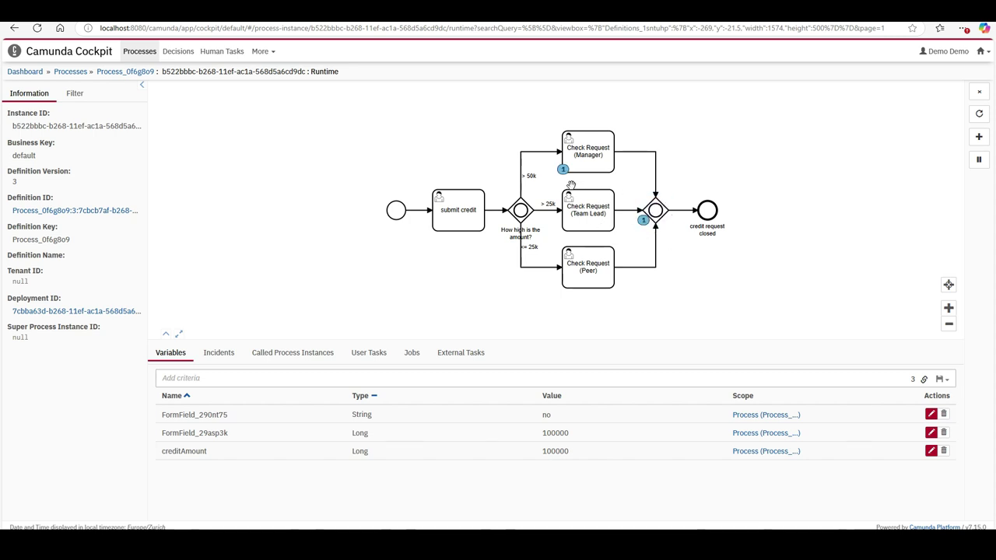
pyautogui.click(669, 219)
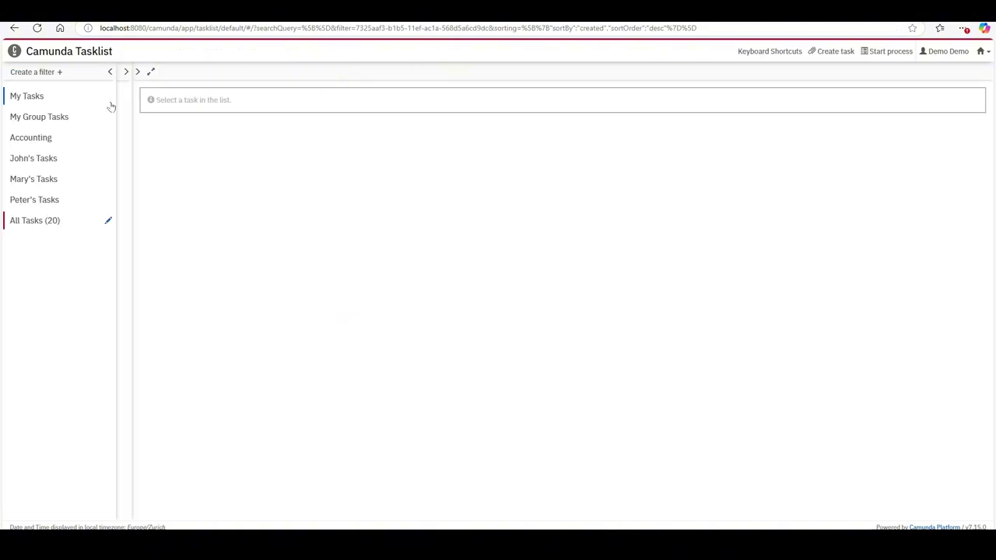
# Step: In Tasklist, claim and complete the Check Request (Manager) task with approval Yes, and refresh the instance in Cockpit
pyautogui.click(36, 28)
pyautogui.click(178, 151)
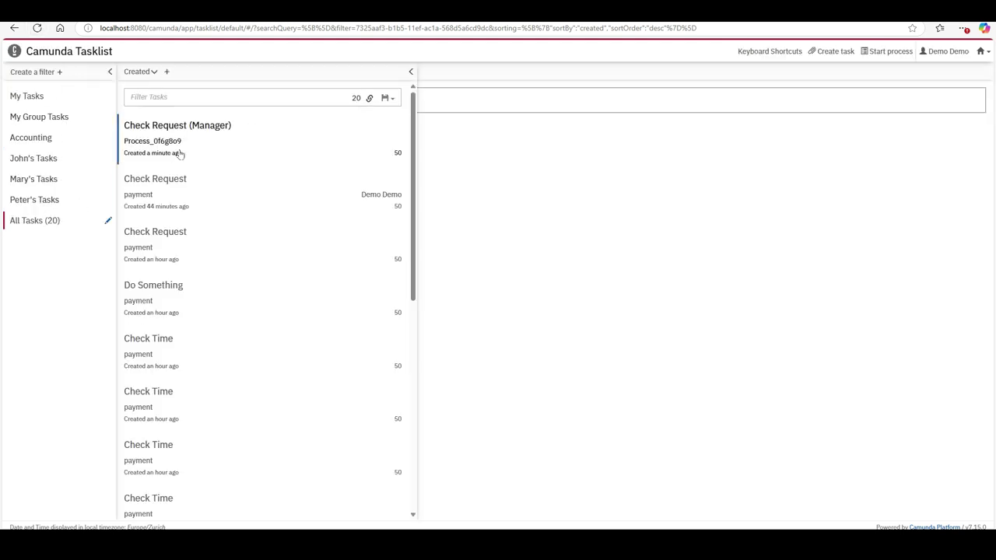
pyautogui.click(411, 71)
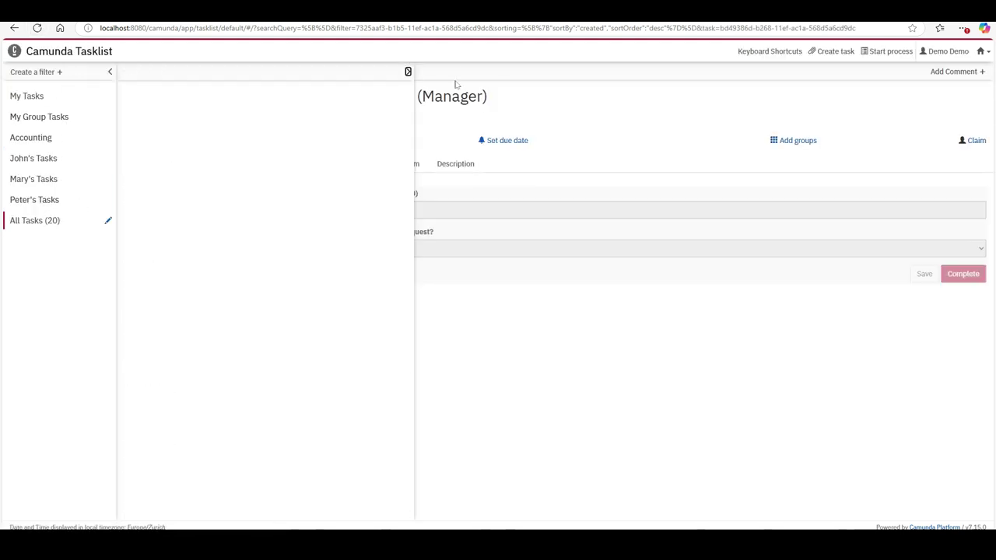
pyautogui.click(973, 141)
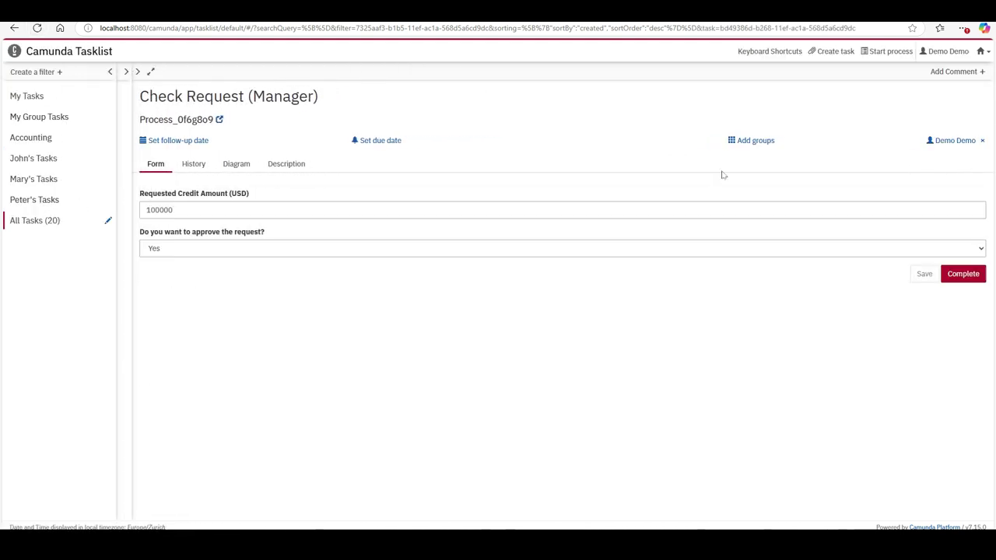
pyautogui.click(963, 274)
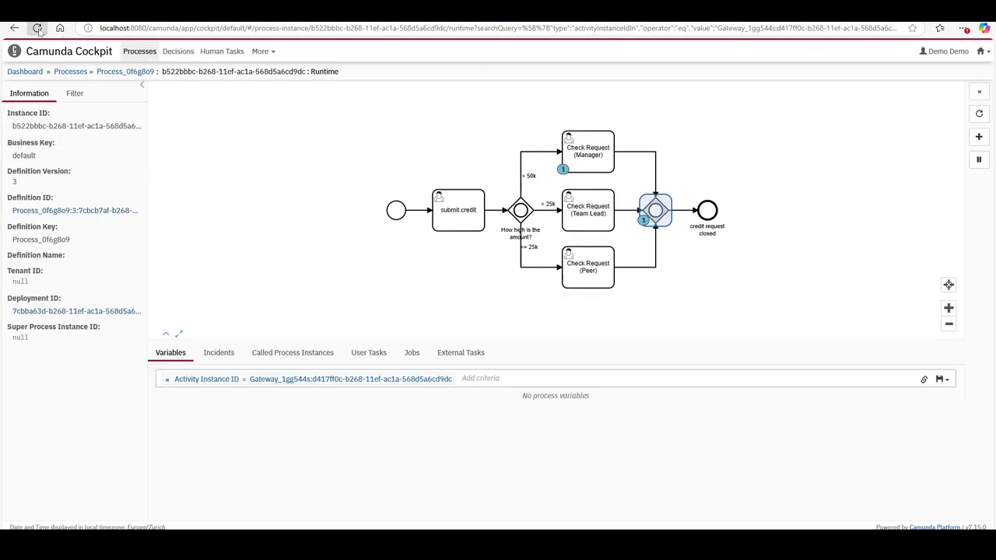
pyautogui.click(37, 28)
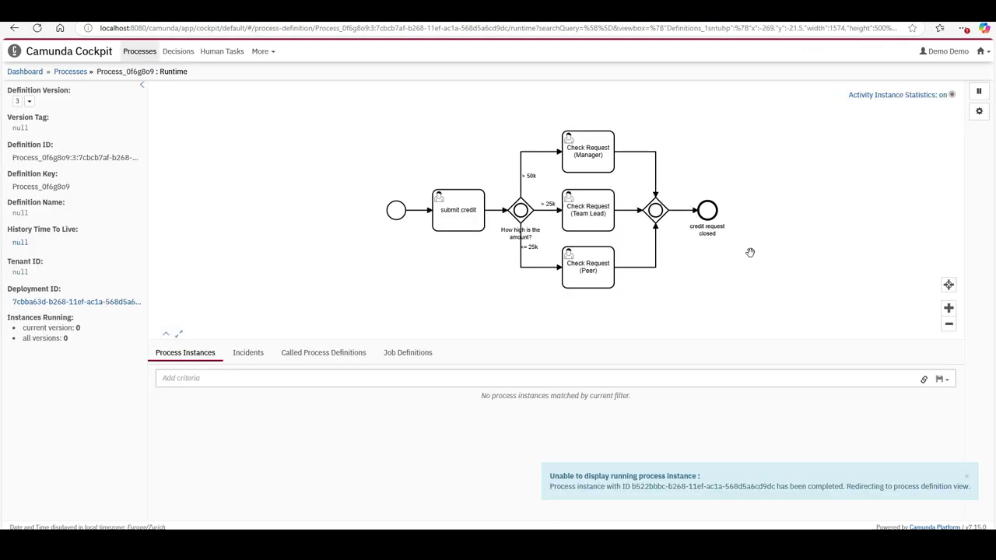